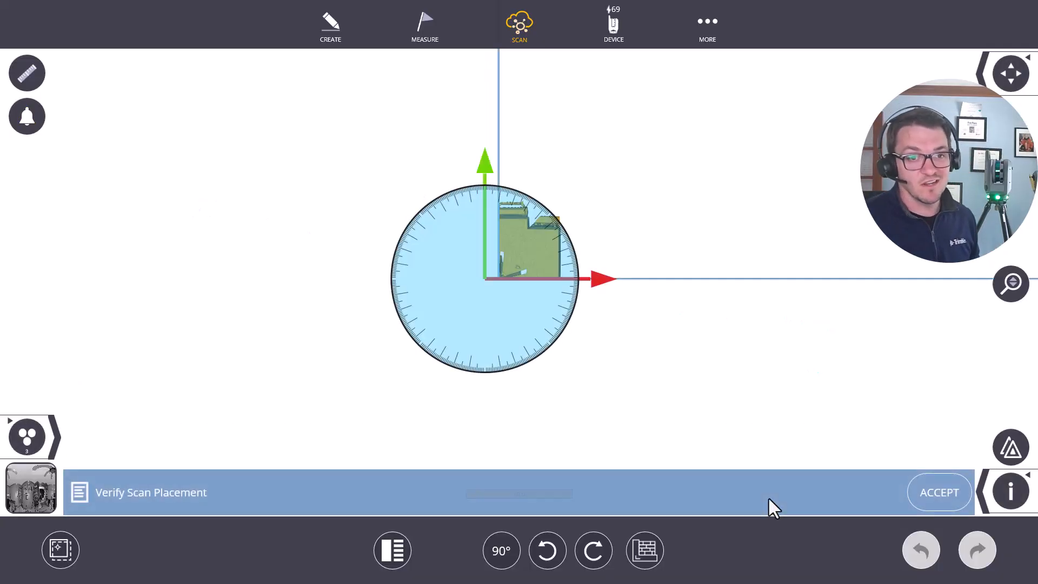
# Step: Move and rotate the station 3 scan onto the matching room of the floor plan with the bay projection, and accept its placement
pyautogui.moveTo(534, 249); pyautogui.dragTo(690, 165)
pyautogui.click(595, 549)
pyautogui.moveTo(628, 261); pyautogui.dragTo(706, 187)
pyautogui.scroll(8, 695, 153)
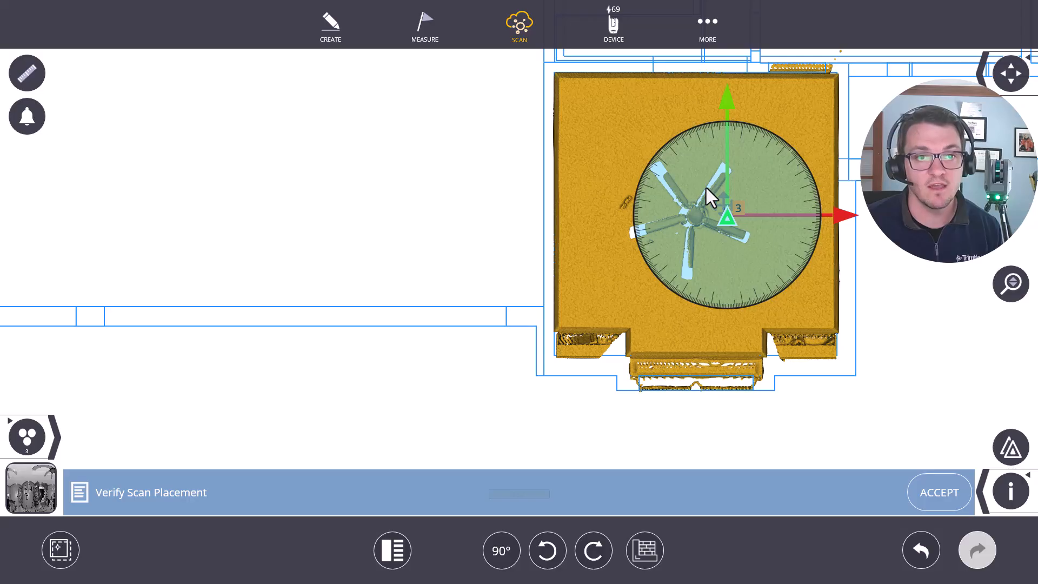
pyautogui.click(925, 500)
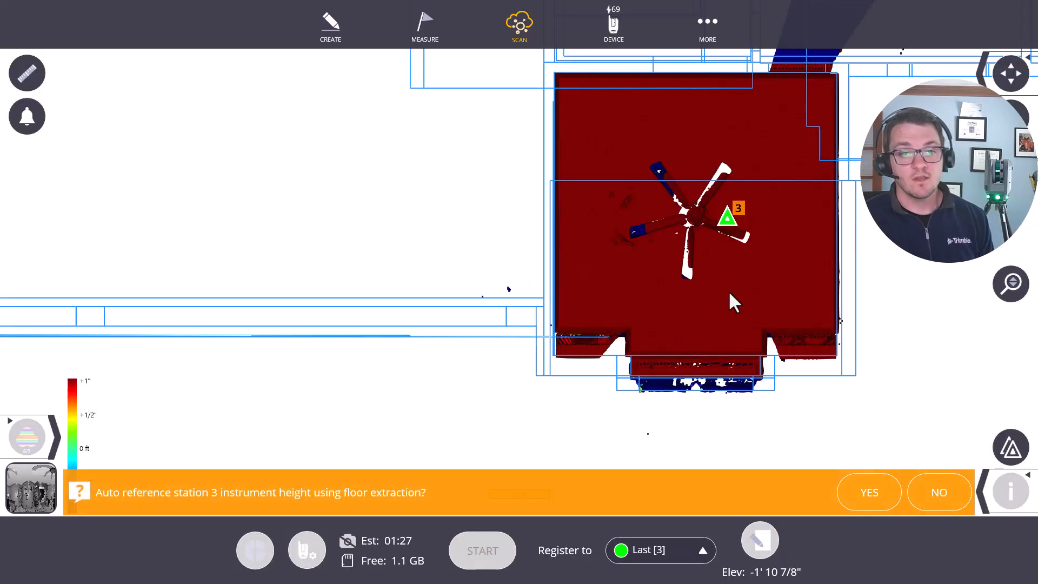
# Step: Auto reference station 3's instrument height using floor extraction and accept the computed scanner elevation of 4' 2 9/16"
pyautogui.click(862, 496)
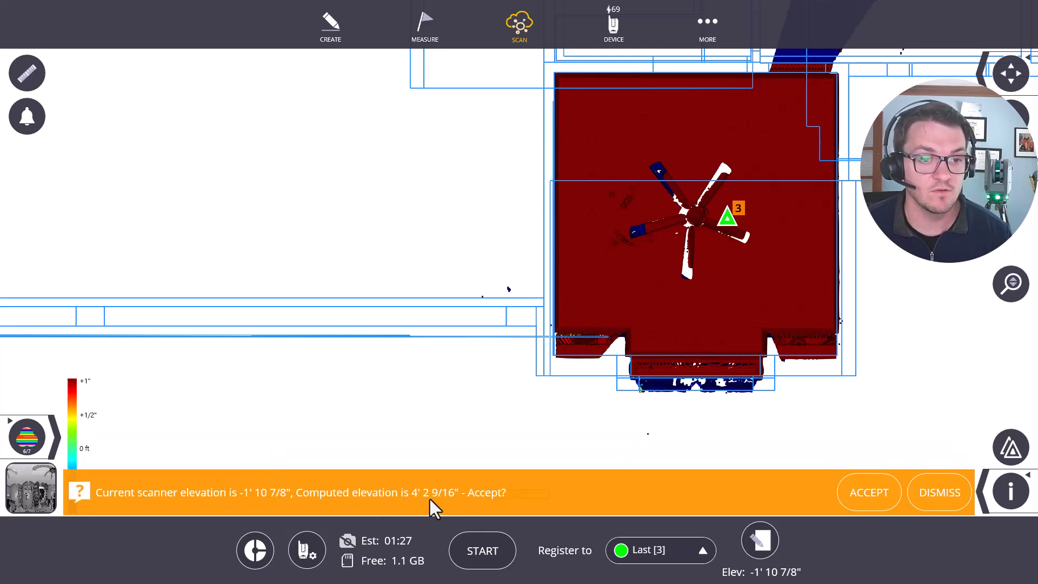
pyautogui.click(878, 494)
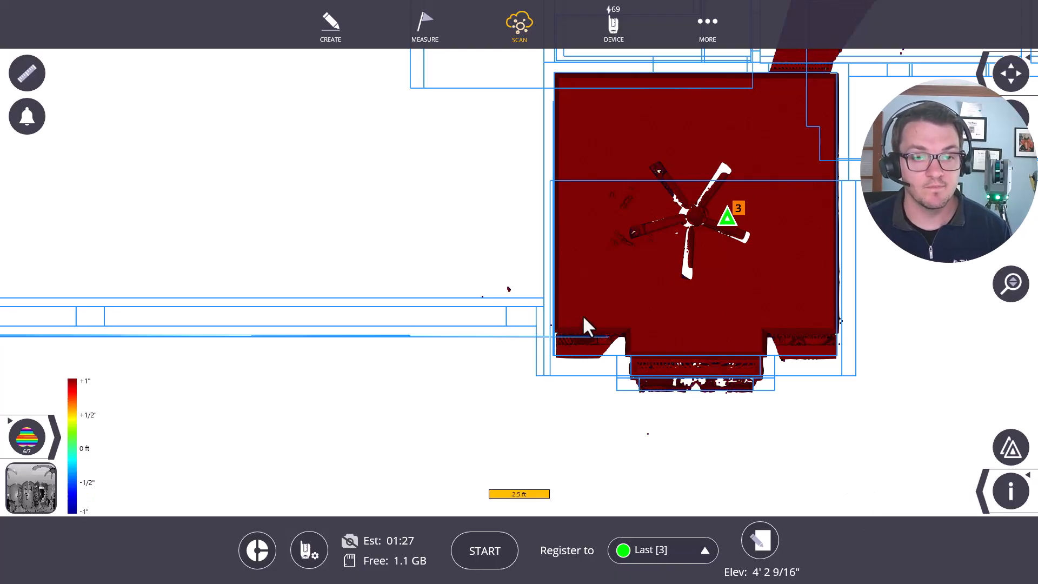
# Step: Leave scan collection and switch the plan view of station 3 from perspective to orthographic projection
pyautogui.click(985, 490)
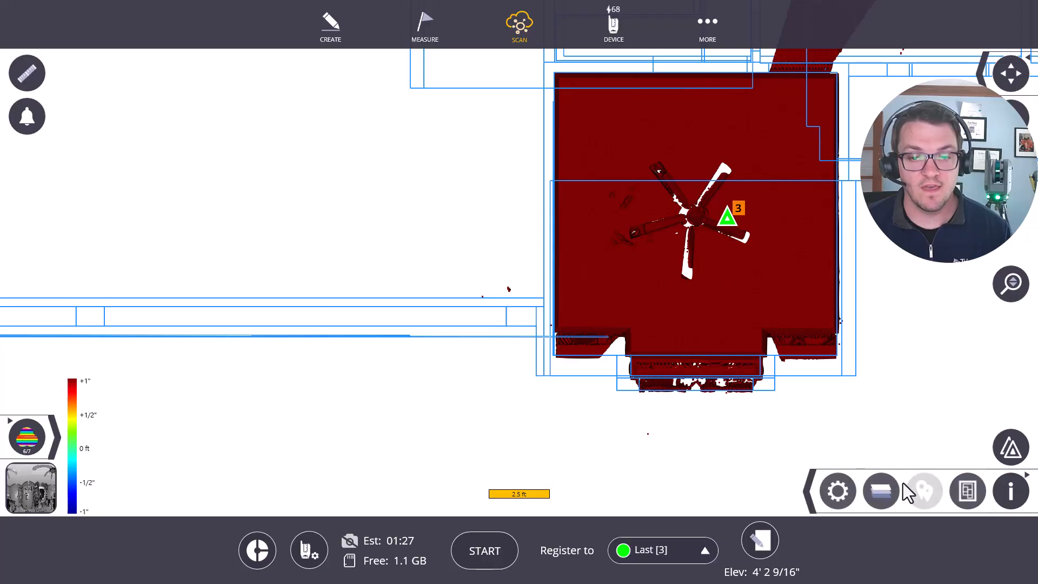
pyautogui.click(708, 25)
pyautogui.click(552, 162)
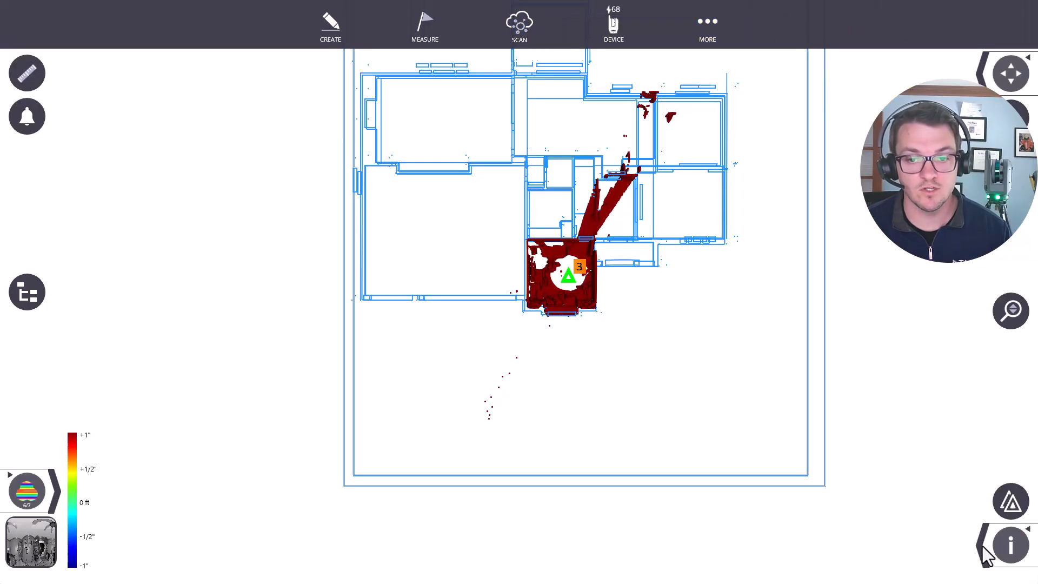
pyautogui.click(1011, 545)
pyautogui.scroll(6, 594, 275)
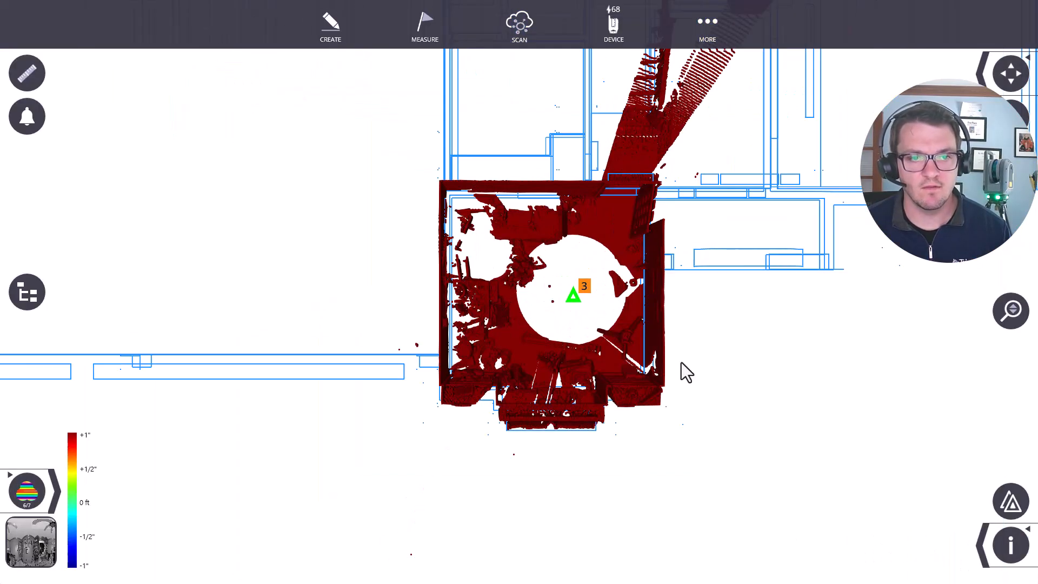
pyautogui.click(980, 75)
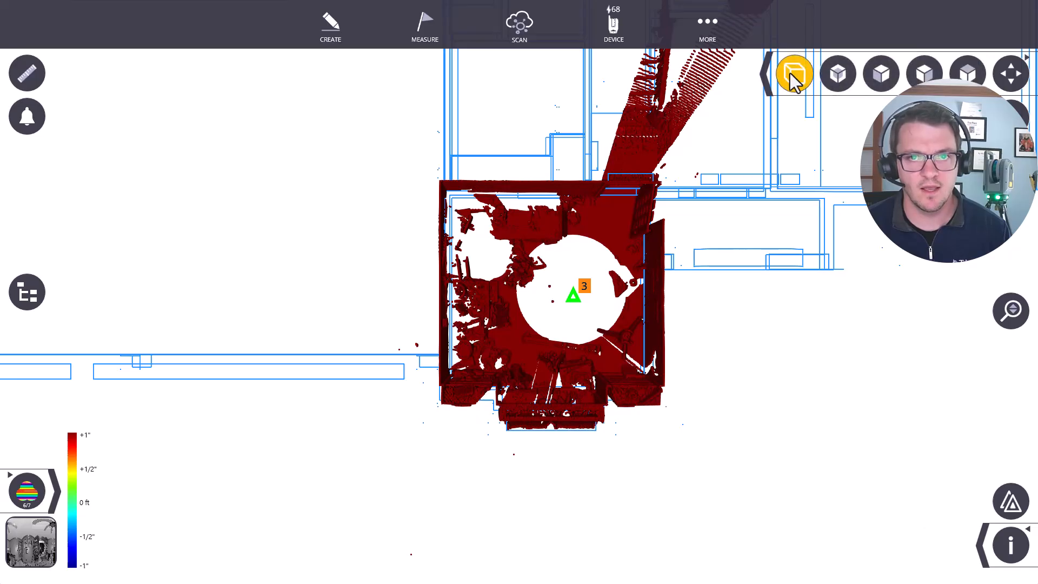
pyautogui.click(794, 74)
# Step: Check the coordinates of a floor point near station 3 in the scan data
pyautogui.click(1009, 548)
pyautogui.scroll(10, 449, 396)
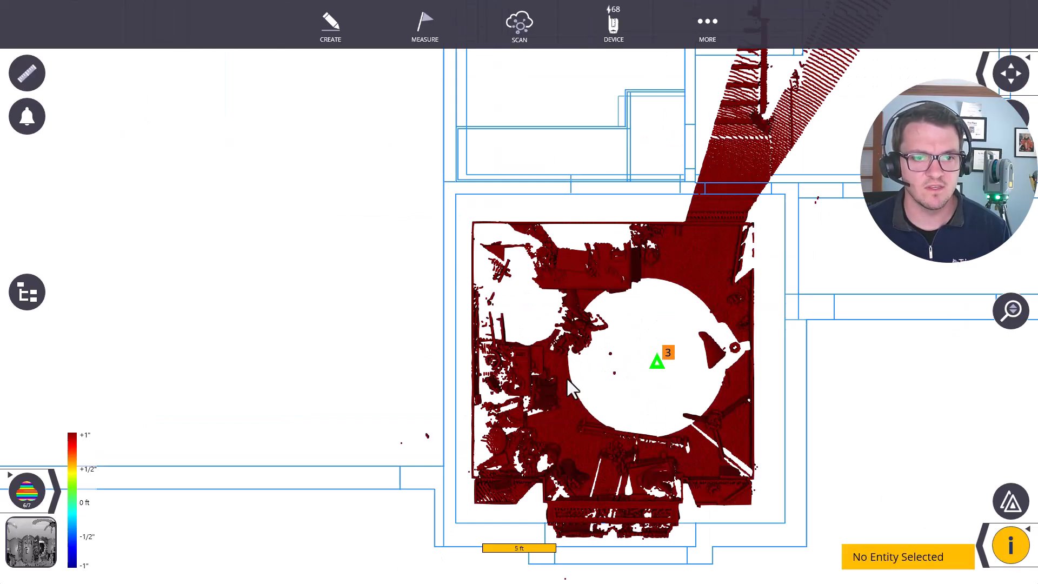
pyautogui.click(591, 411)
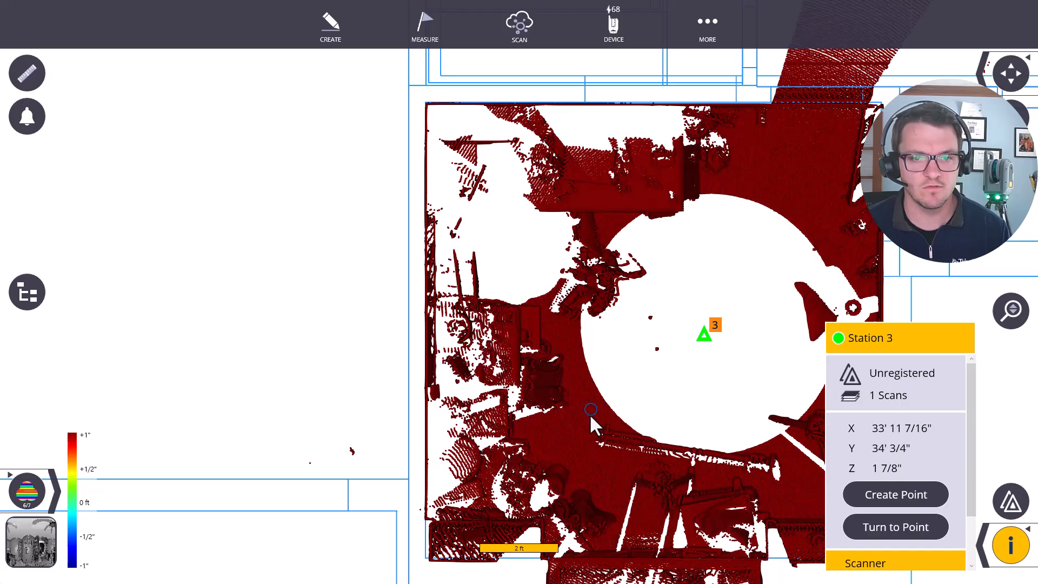
pyautogui.scroll(-2, 590, 411)
# Step: Set the scanner elevation of the last collected scan to 49" and leave scan collection
pyautogui.click(519, 25)
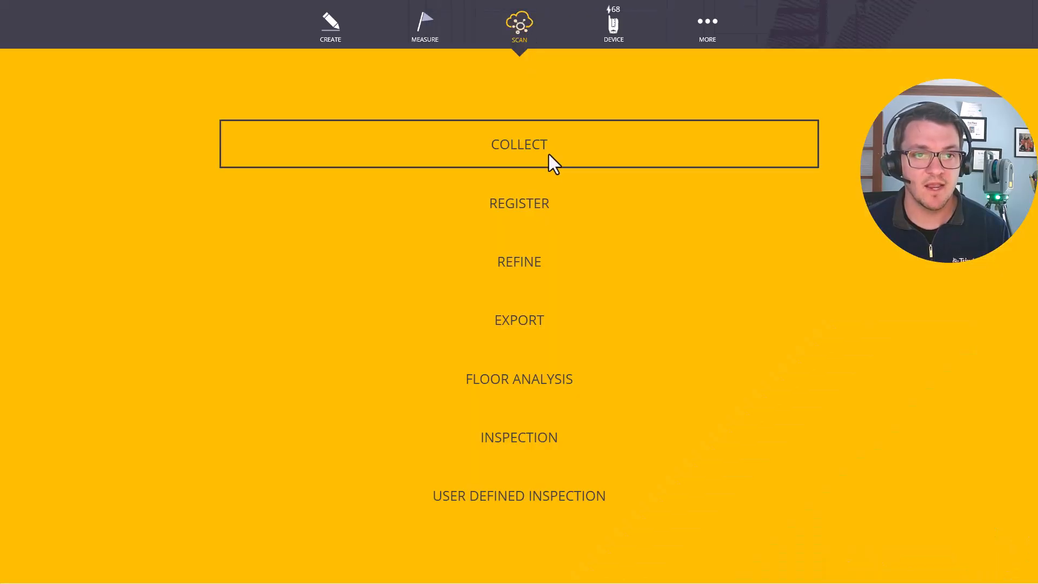
pyautogui.click(550, 154)
pyautogui.click(760, 541)
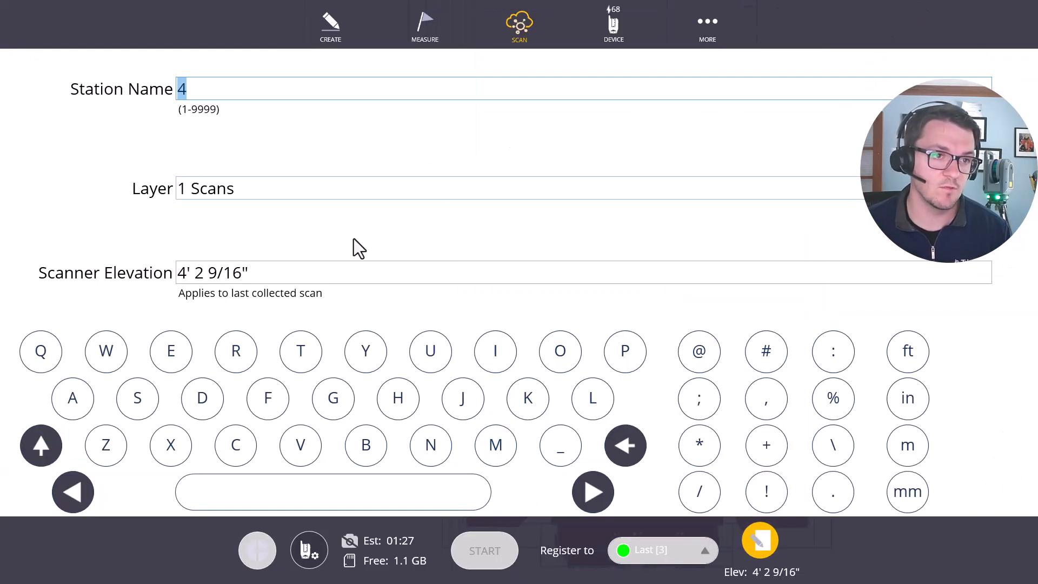
pyautogui.click(332, 276)
pyautogui.write('49"')
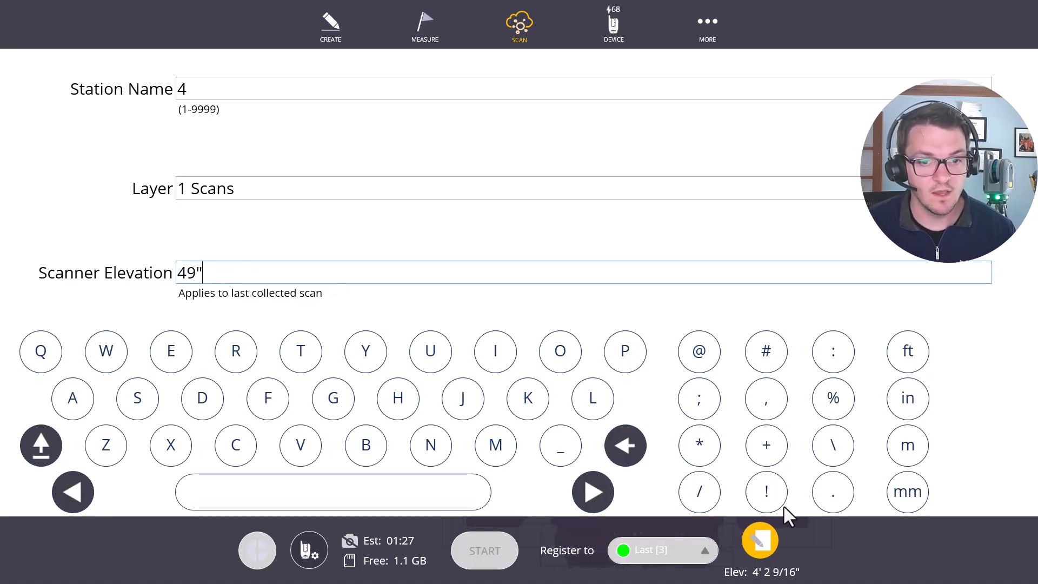
pyautogui.click(759, 539)
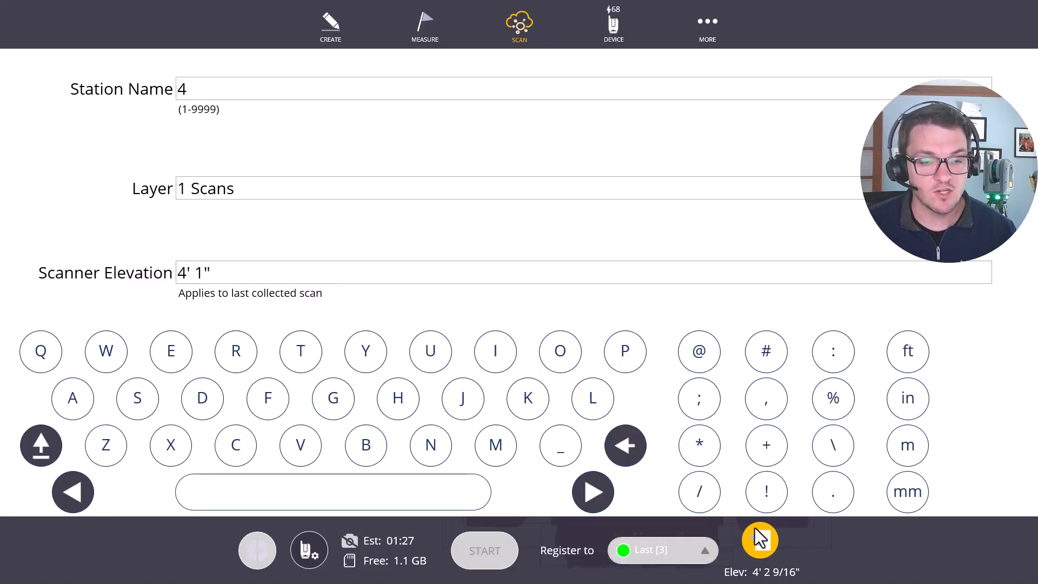
pyautogui.click(708, 30)
pyautogui.click(536, 139)
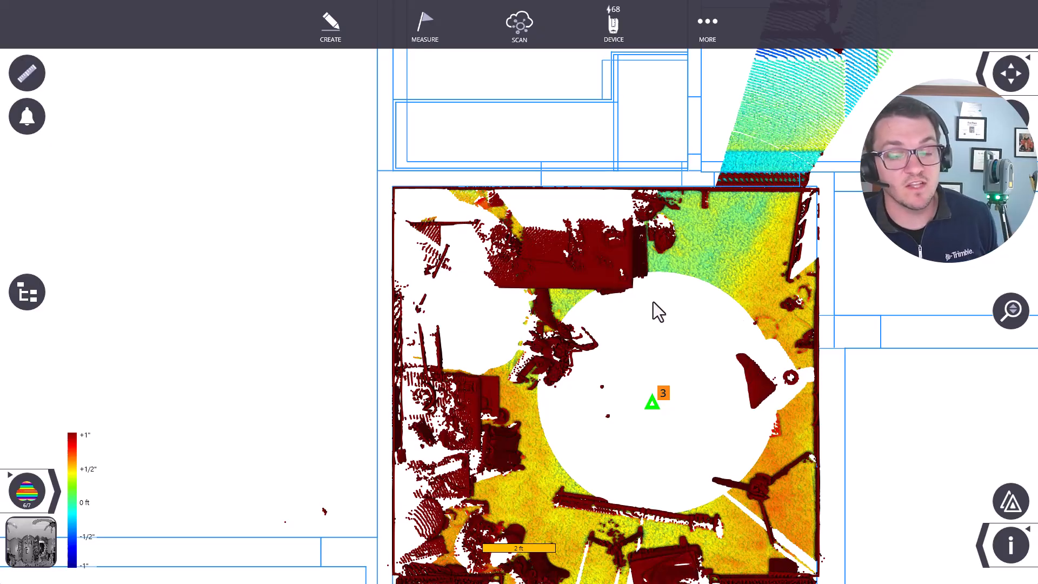
# Step: Open station 3's panoramic view facing the door and generate its HD image
pyautogui.click(42, 547)
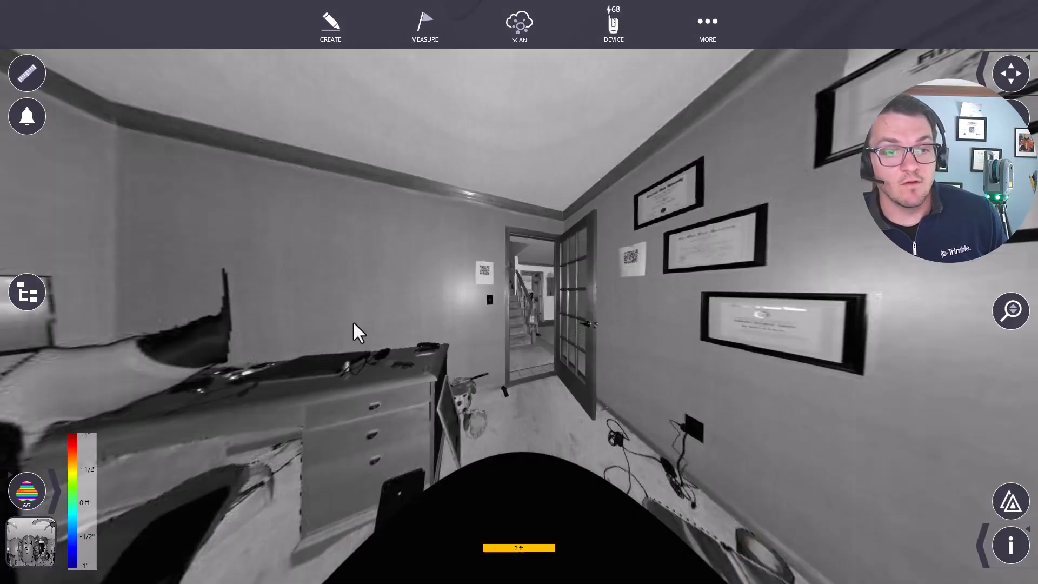
pyautogui.moveTo(546, 305); pyautogui.dragTo(368, 305)
pyautogui.click(1011, 491)
pyautogui.scroll(5, 603, 283)
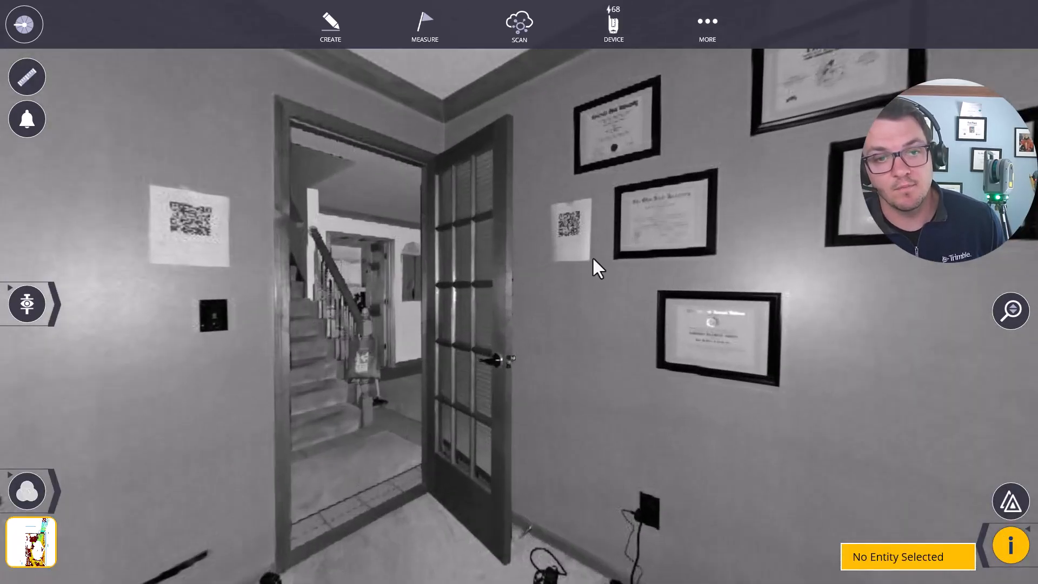
pyautogui.click(1010, 545)
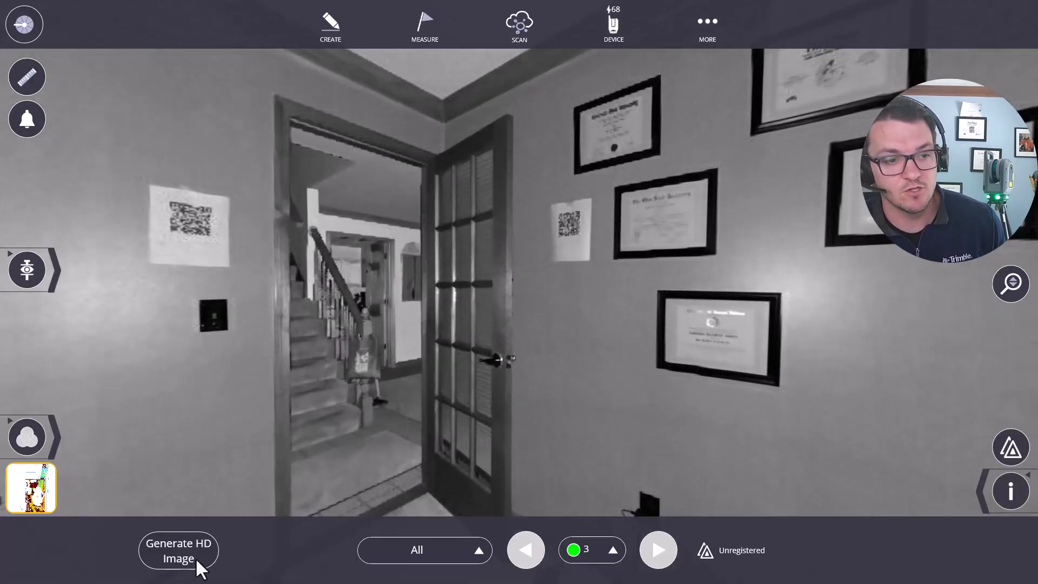
pyautogui.click(196, 561)
# Step: Check the coordinates of a point on the bottom edge of the QR code beside the door
pyautogui.scroll(3, 622, 219)
pyautogui.moveTo(537, 192); pyautogui.dragTo(464, 220)
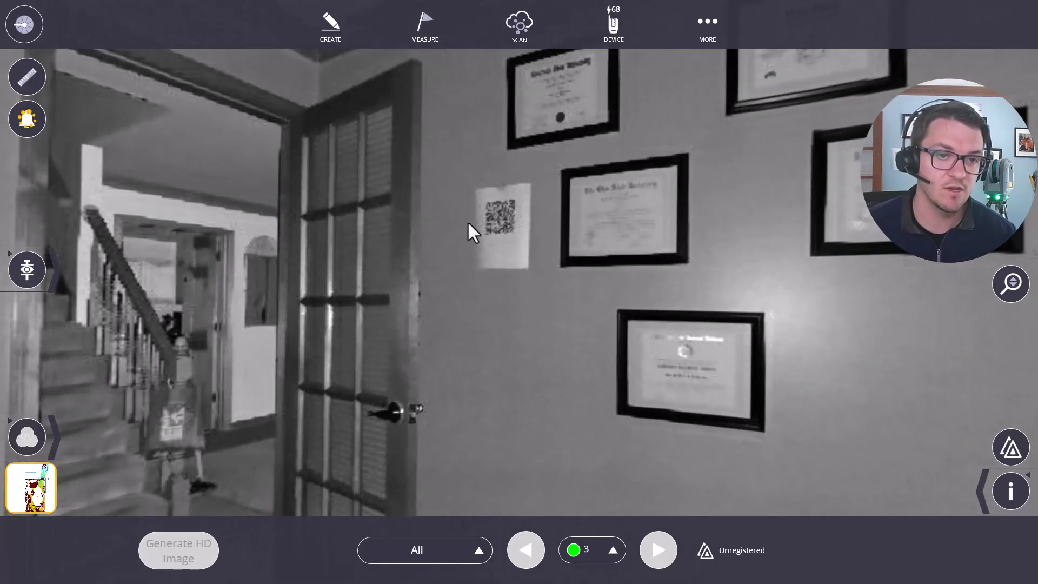
pyautogui.scroll(2, 466, 218)
pyautogui.scroll(4, 501, 181)
pyautogui.moveTo(463, 162); pyautogui.dragTo(540, 238)
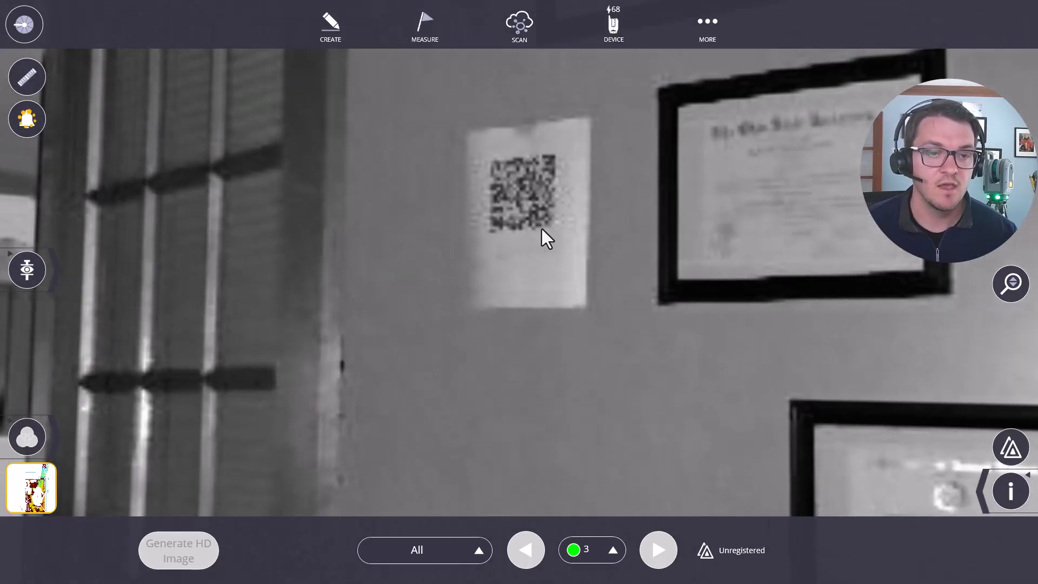
pyautogui.scroll(4, 513, 184)
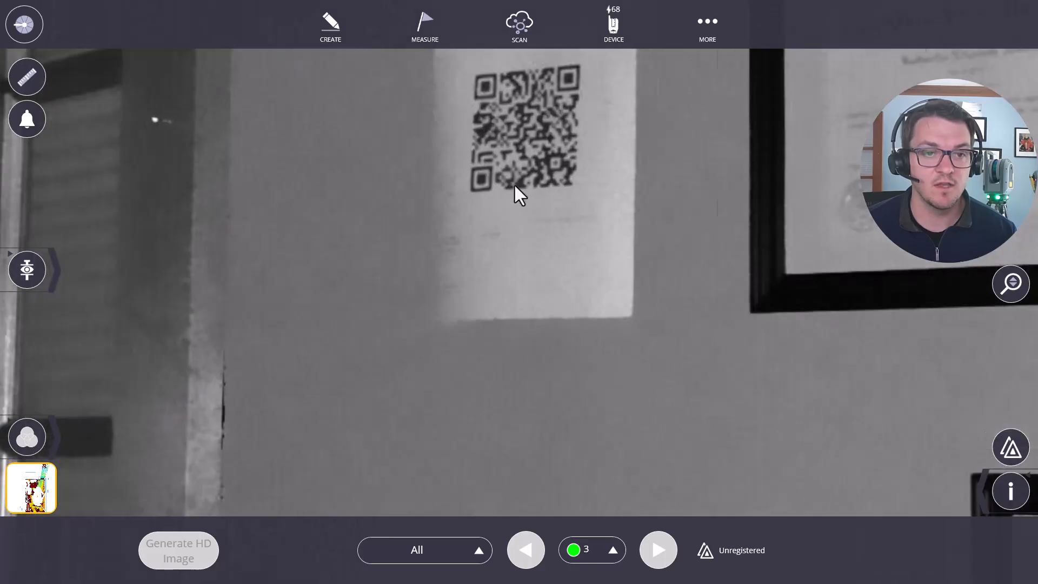
pyautogui.click(1011, 490)
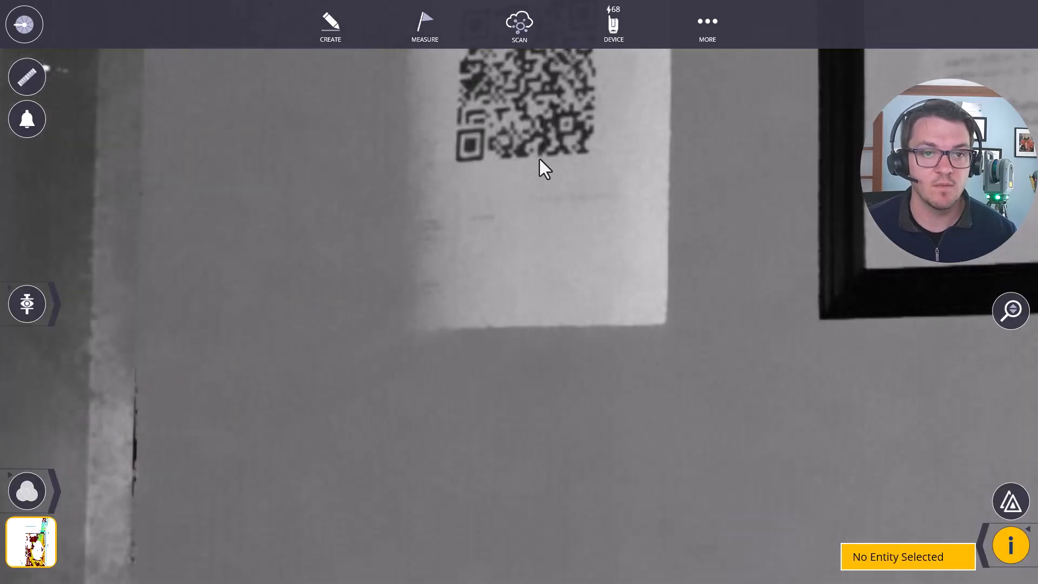
pyautogui.click(540, 158)
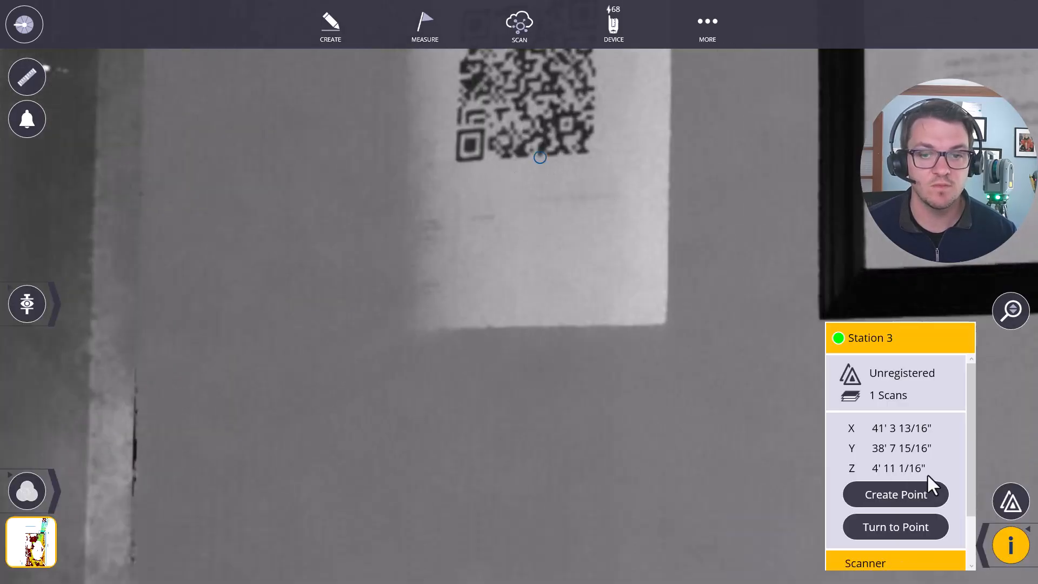
pyautogui.scroll(4, 538, 110)
pyautogui.moveTo(537, 109); pyautogui.dragTo(543, 449)
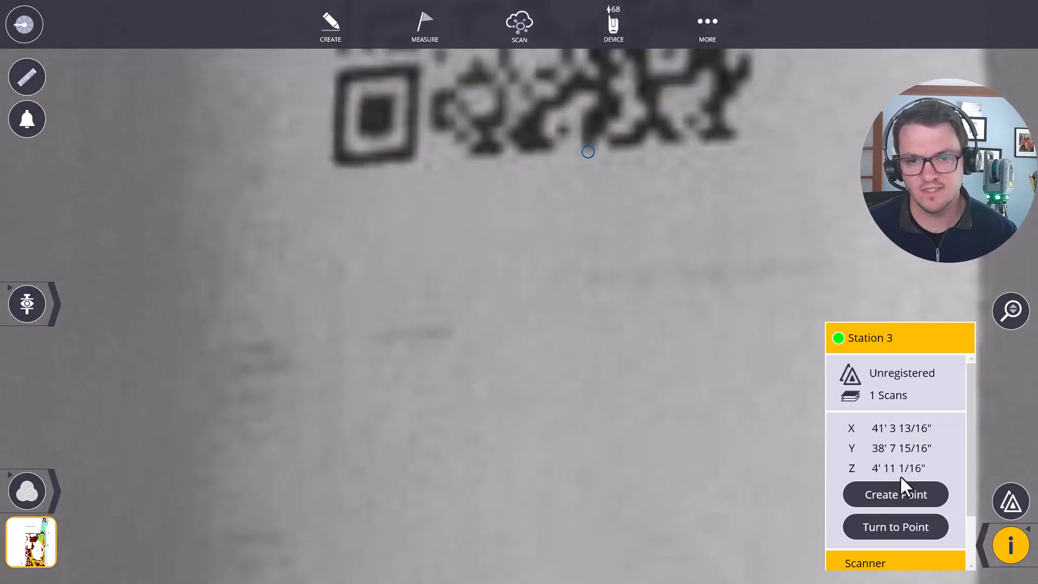
# Step: Fine-tune the scanner elevation of the last collected scan to 4' 15/16"
pyautogui.click(517, 28)
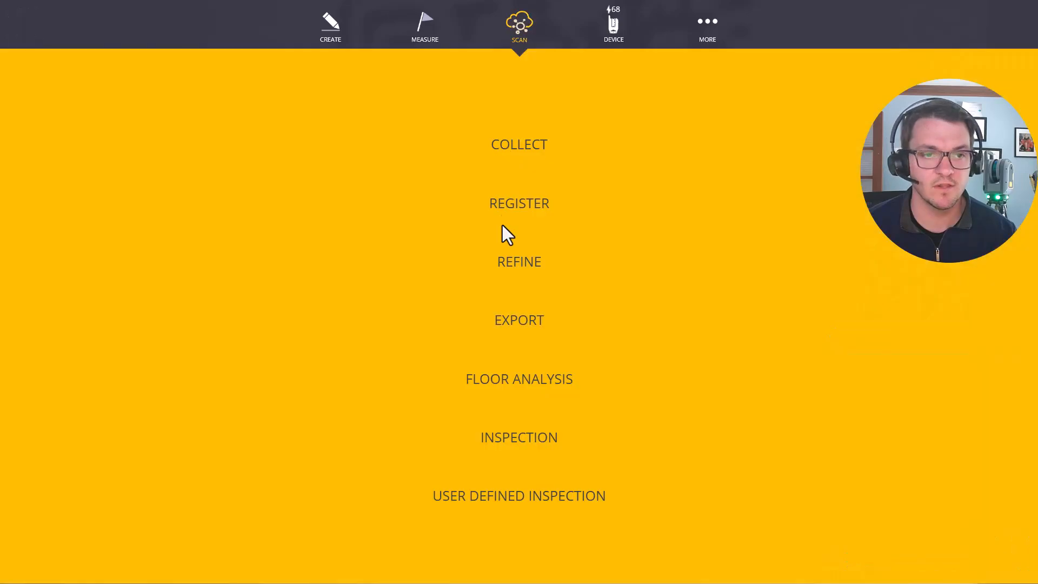
pyautogui.click(521, 144)
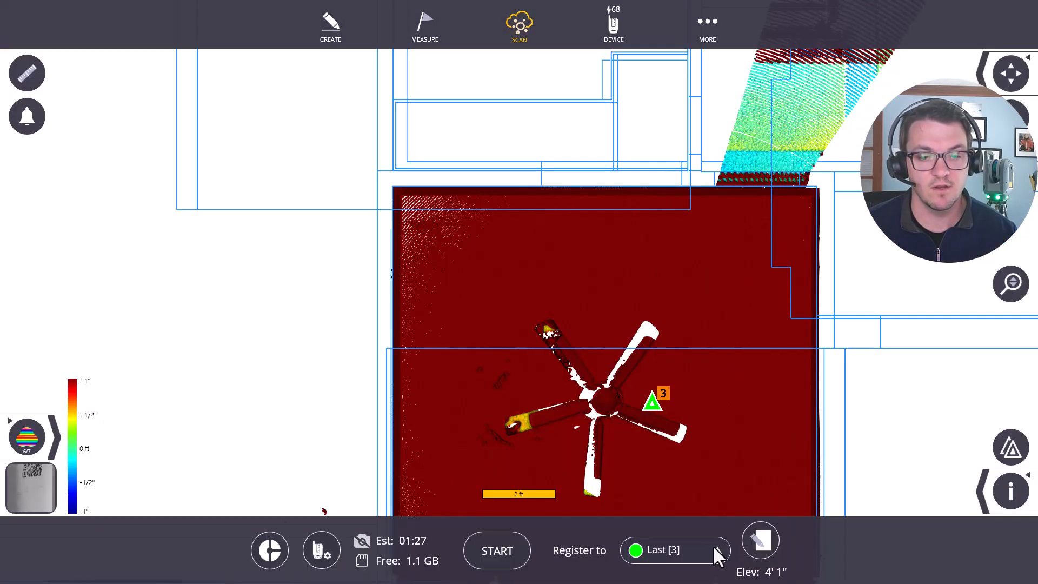
pyautogui.click(746, 538)
pyautogui.click(215, 276)
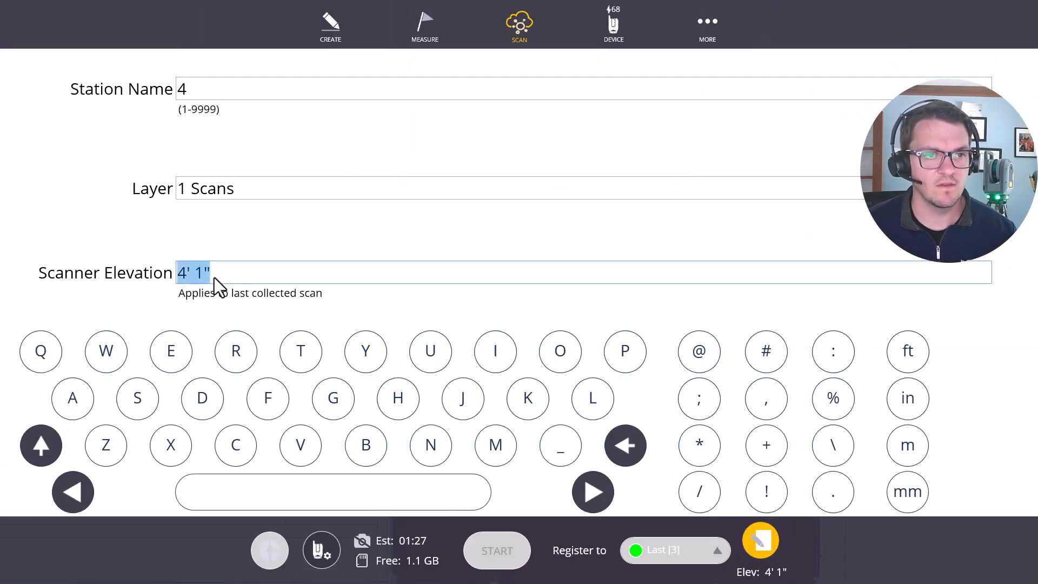
pyautogui.click(206, 273)
pyautogui.write('15/16')
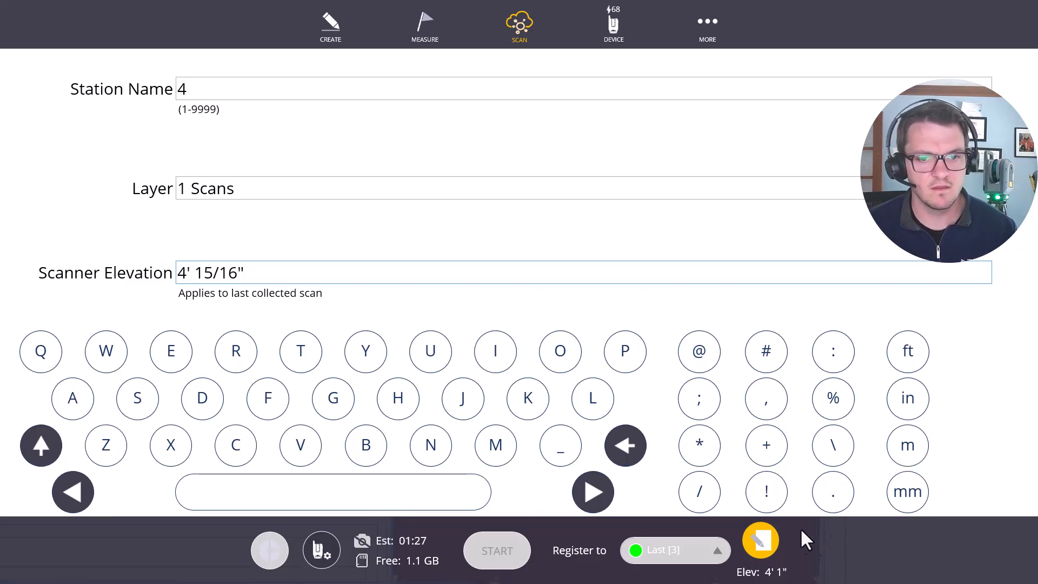
pyautogui.click(760, 539)
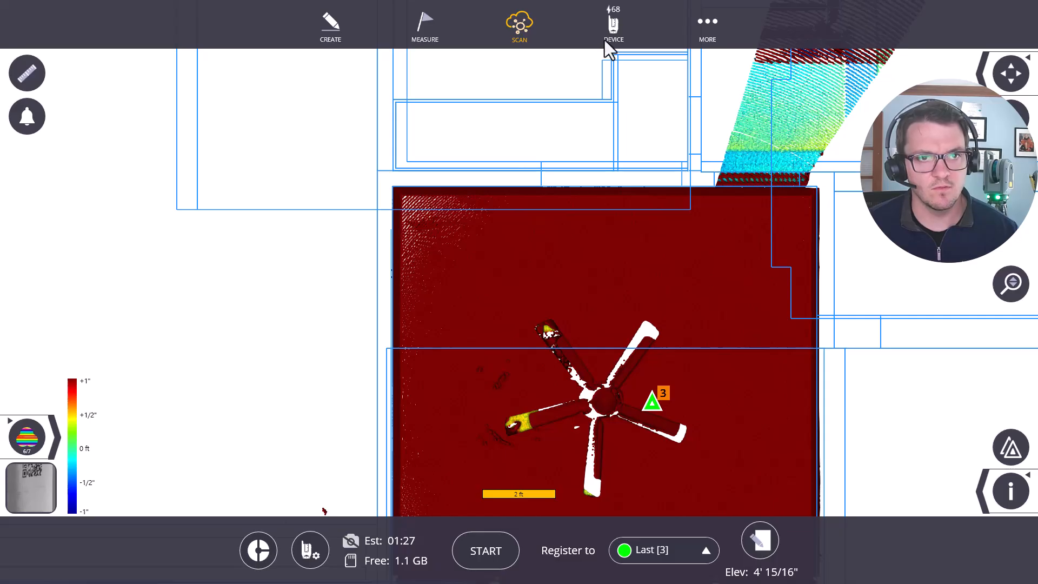
# Step: Recheck the elevation at the bottom edge of the QR code in station 3's panoramic view
pyautogui.click(23, 503)
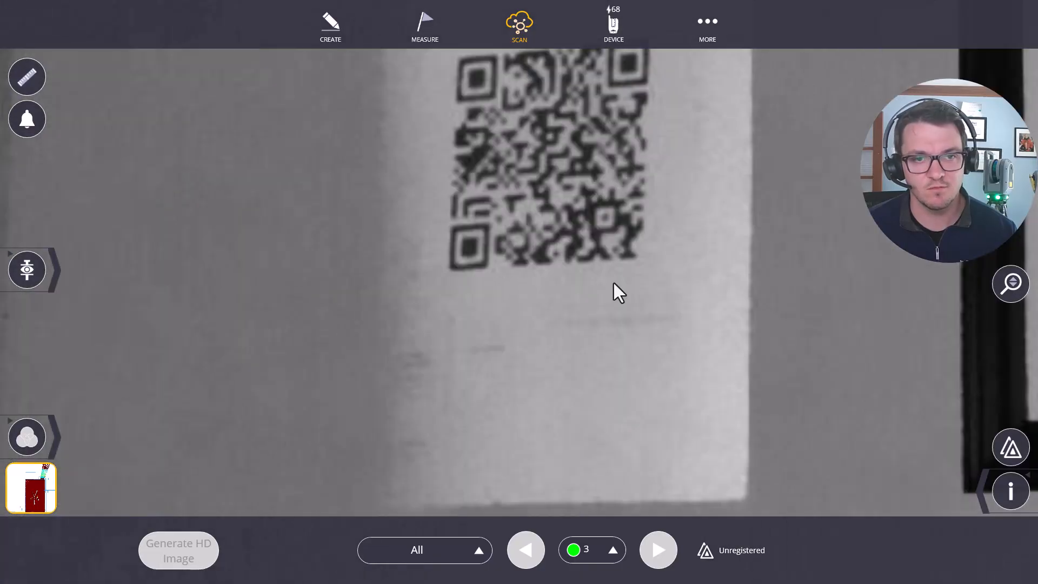
pyautogui.click(1022, 484)
pyautogui.click(567, 264)
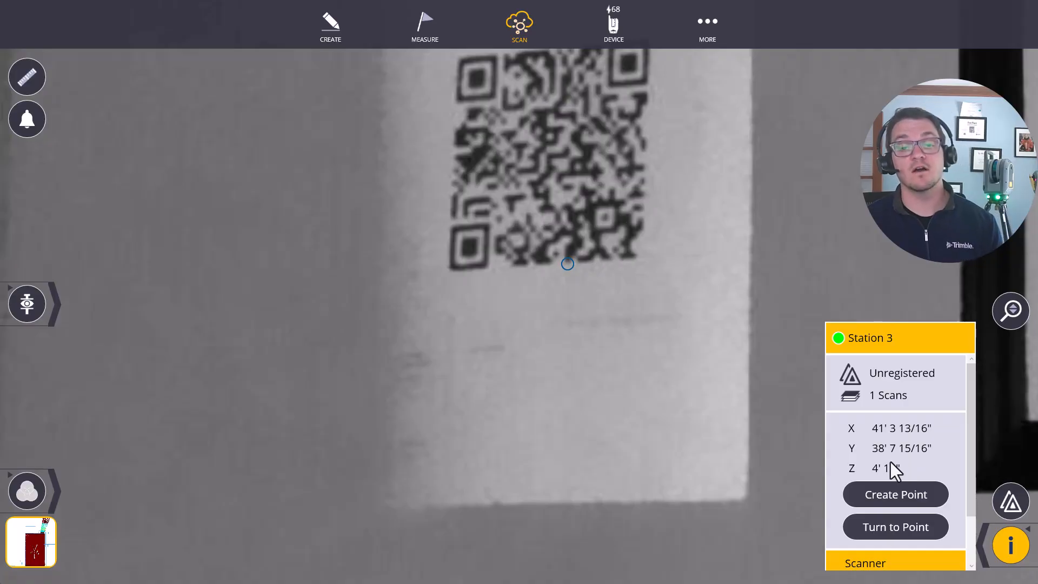
pyautogui.scroll(-4, 611, 273)
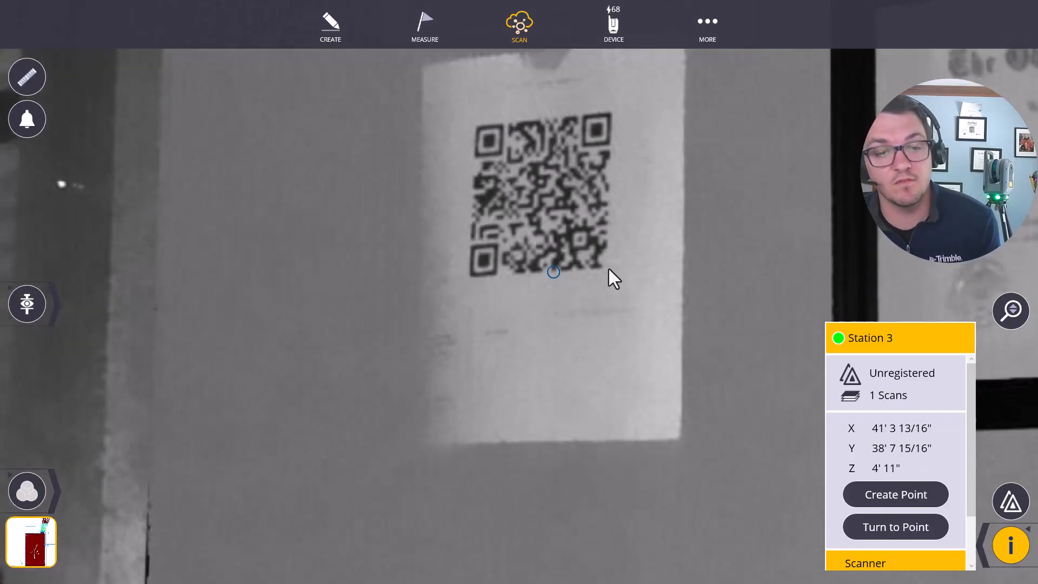
pyautogui.scroll(-1, 611, 283)
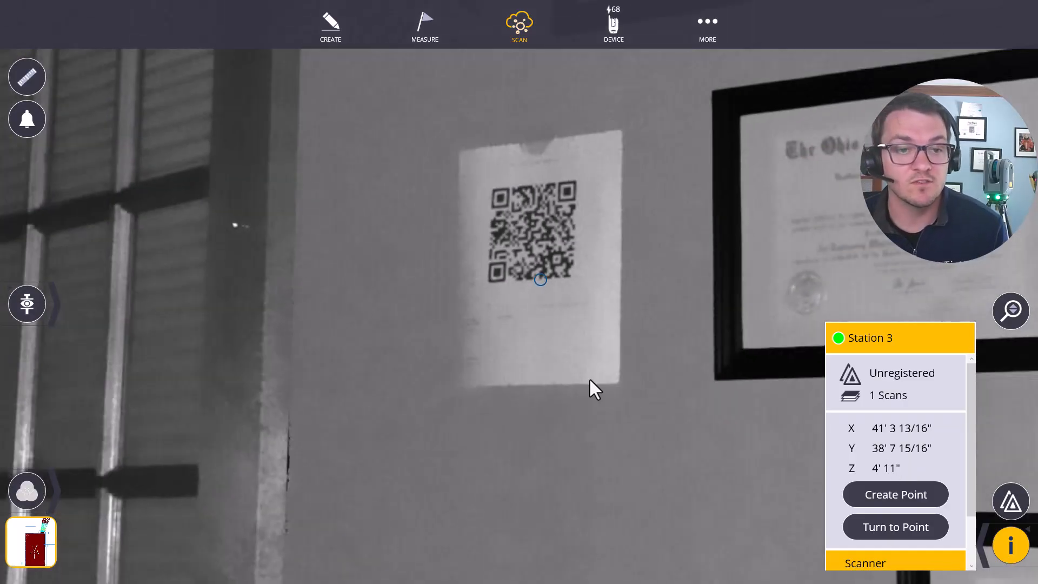
# Step: Return to scan collection and start the station 4 scan, registering it to the last station, 3
pyautogui.click(535, 46)
pyautogui.click(536, 153)
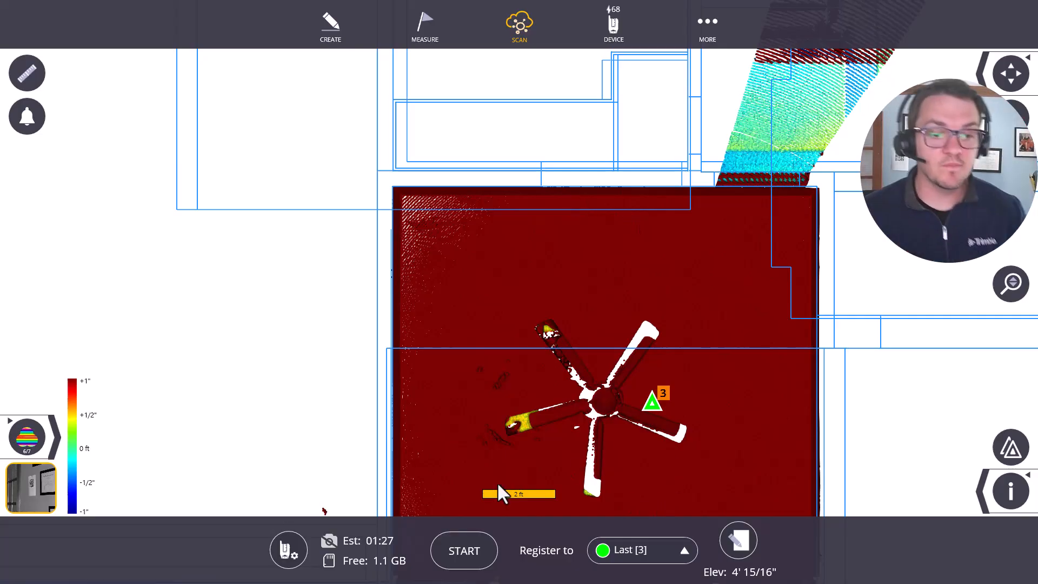
pyautogui.click(466, 557)
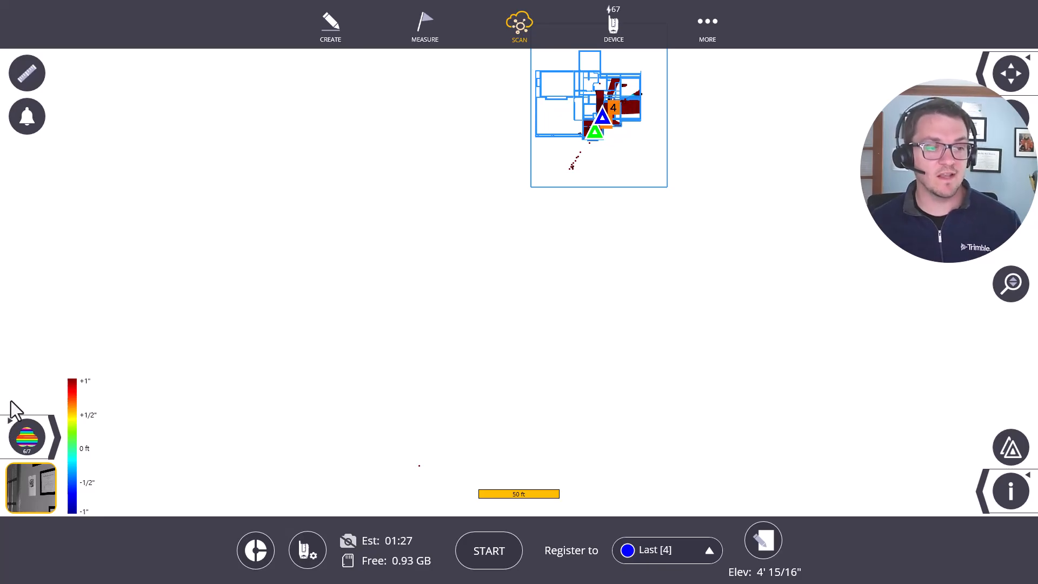
# Step: Open station 4's panoramic view at the doorway and enable Search Target for marker placement
pyautogui.click(28, 502)
pyautogui.click(597, 550)
pyautogui.click(577, 517)
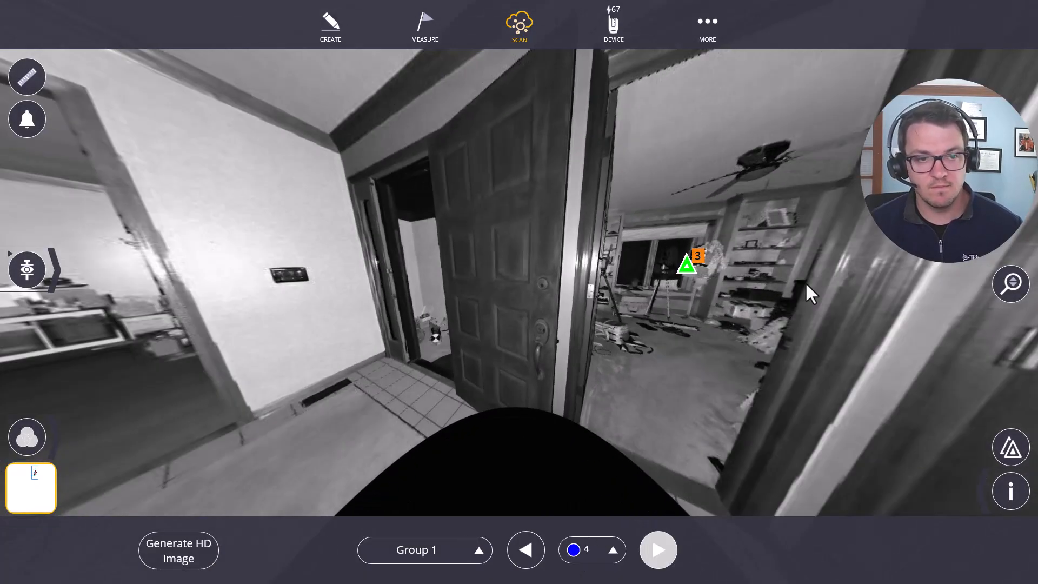
pyautogui.scroll(8, 460, 324)
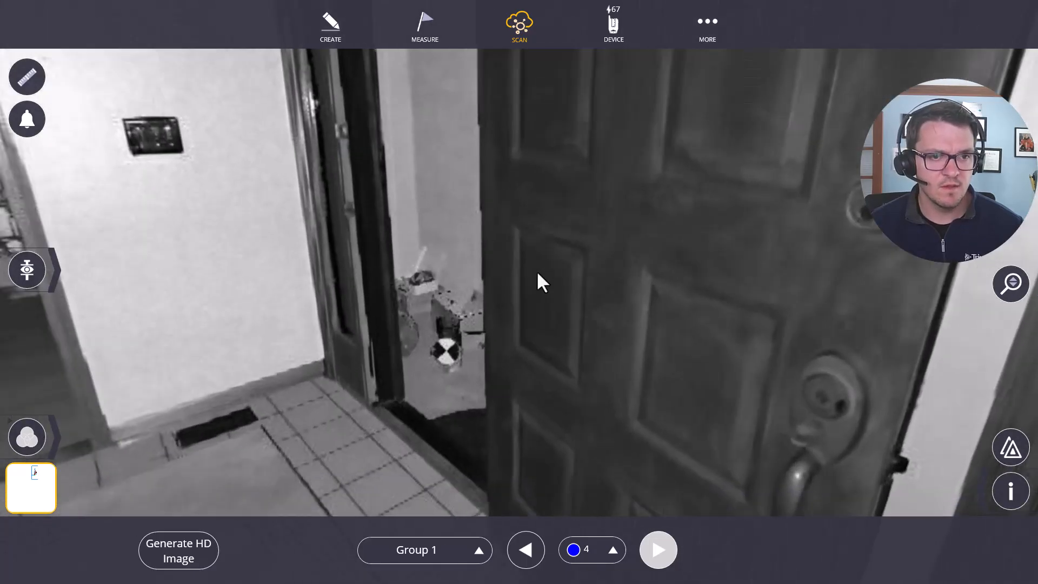
pyautogui.moveTo(537, 272); pyautogui.dragTo(563, 257)
pyautogui.click(27, 77)
pyautogui.click(24, 548)
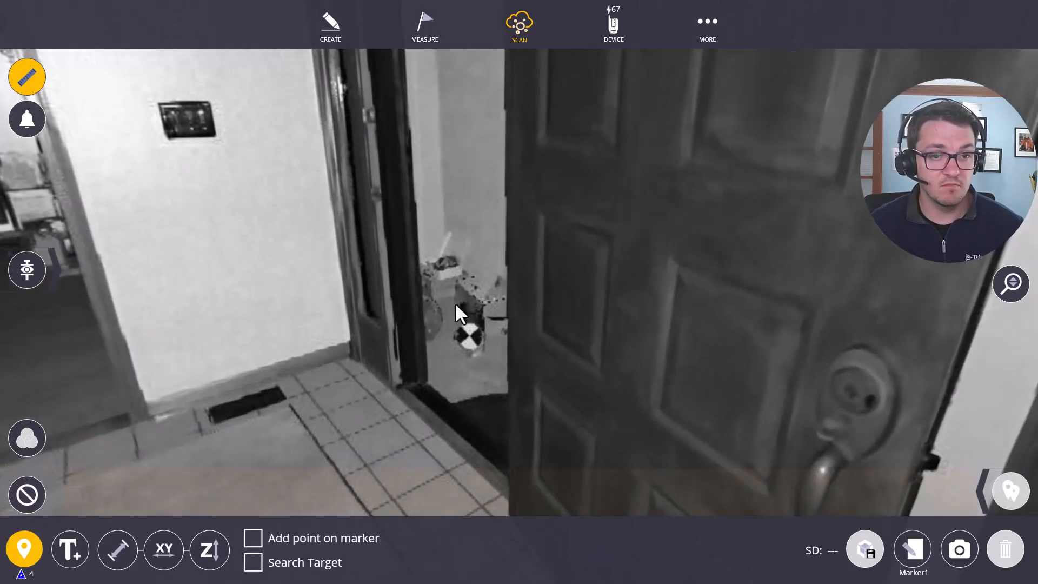
pyautogui.click(253, 564)
# Step: Place a marker on the black-and-white target beyond the door, and delete it again
pyautogui.scroll(3, 451, 329)
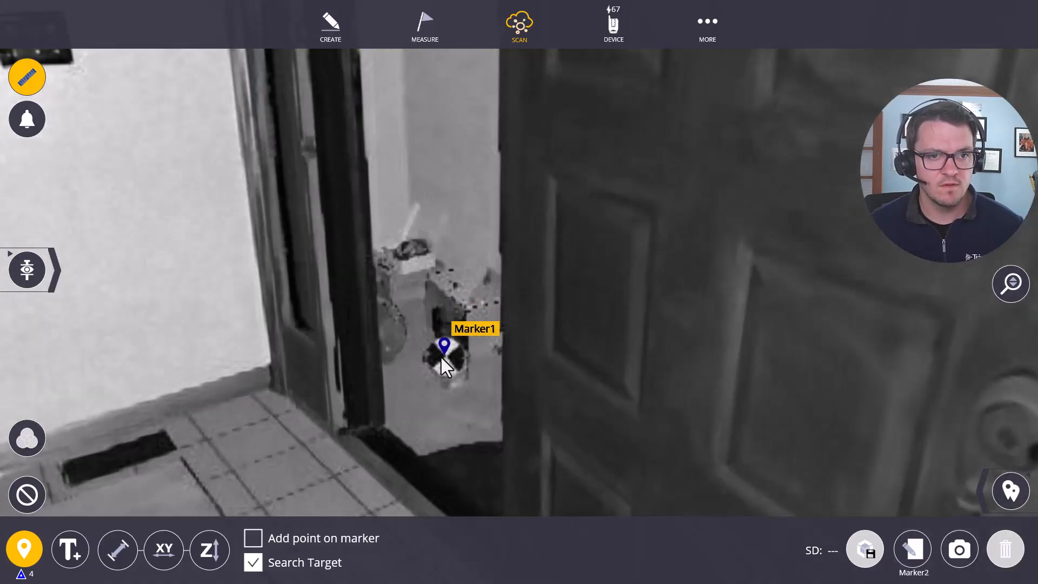
pyautogui.click(1011, 491)
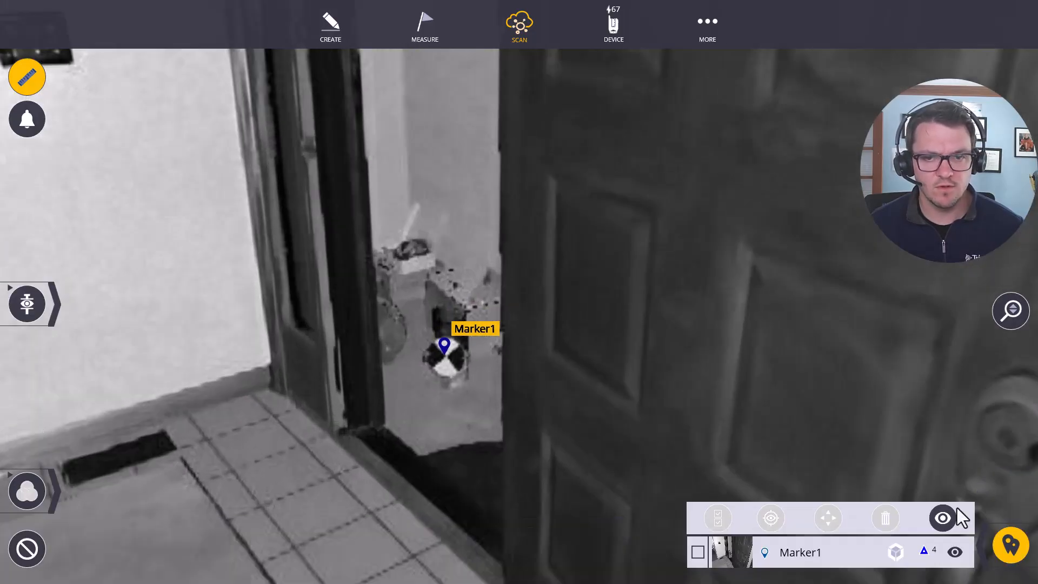
pyautogui.click(888, 552)
pyautogui.click(885, 518)
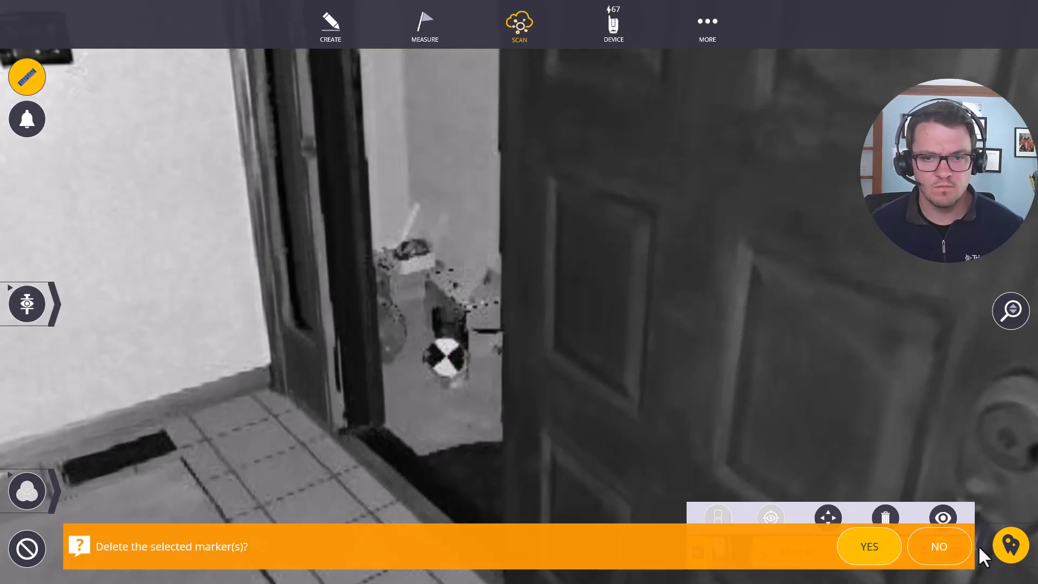
pyautogui.click(865, 547)
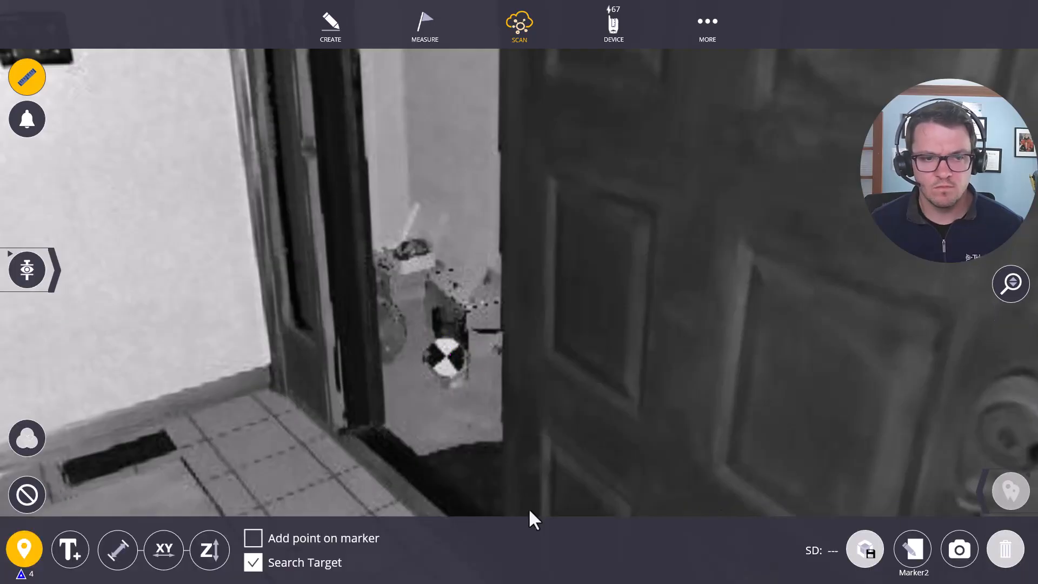
# Step: Place a replacement marker on the black-and-white target using target search, without adding a point
pyautogui.click(446, 355)
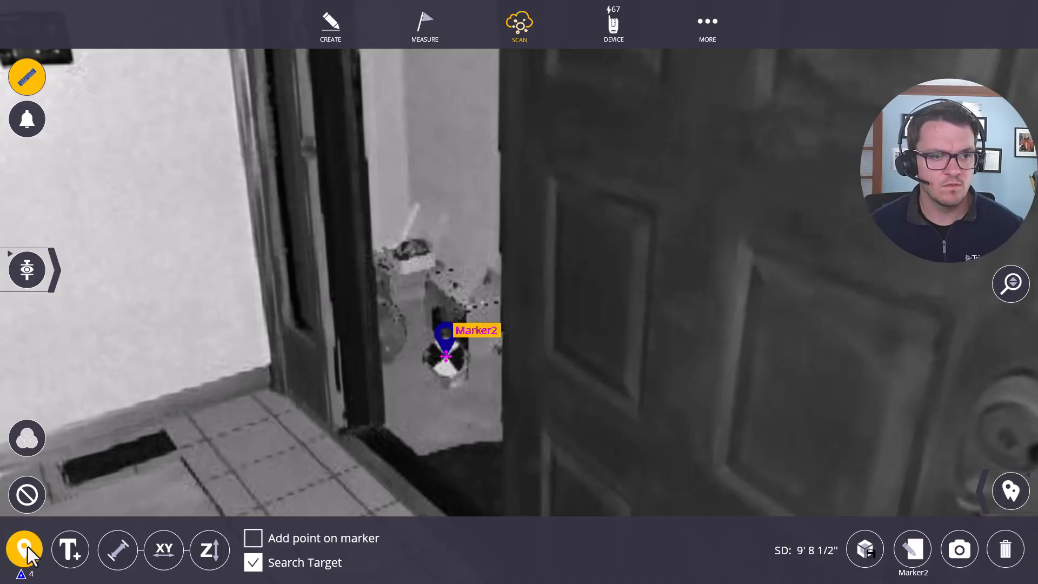
pyautogui.click(34, 80)
pyautogui.click(34, 80)
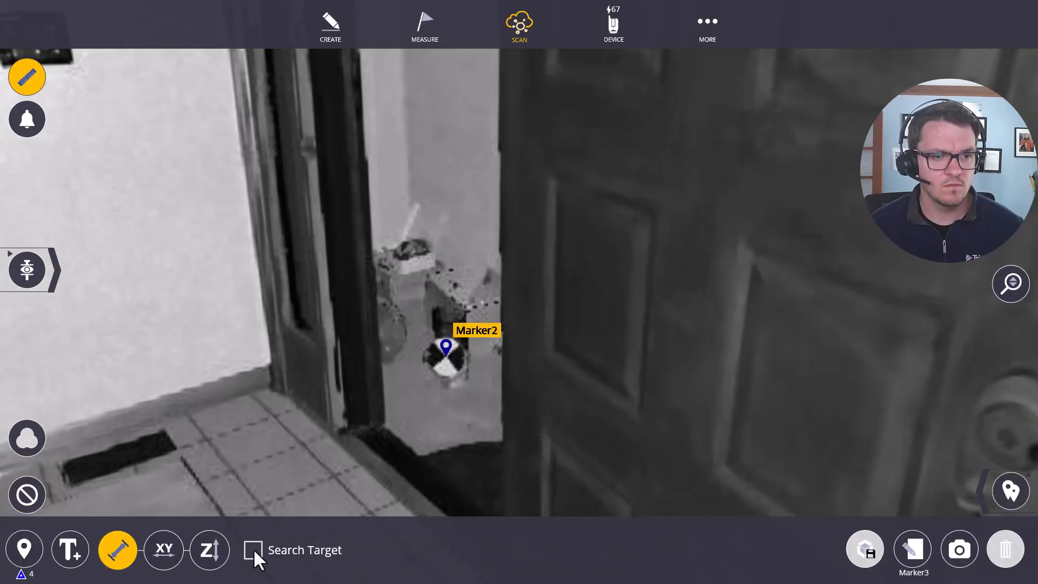
pyautogui.click(253, 550)
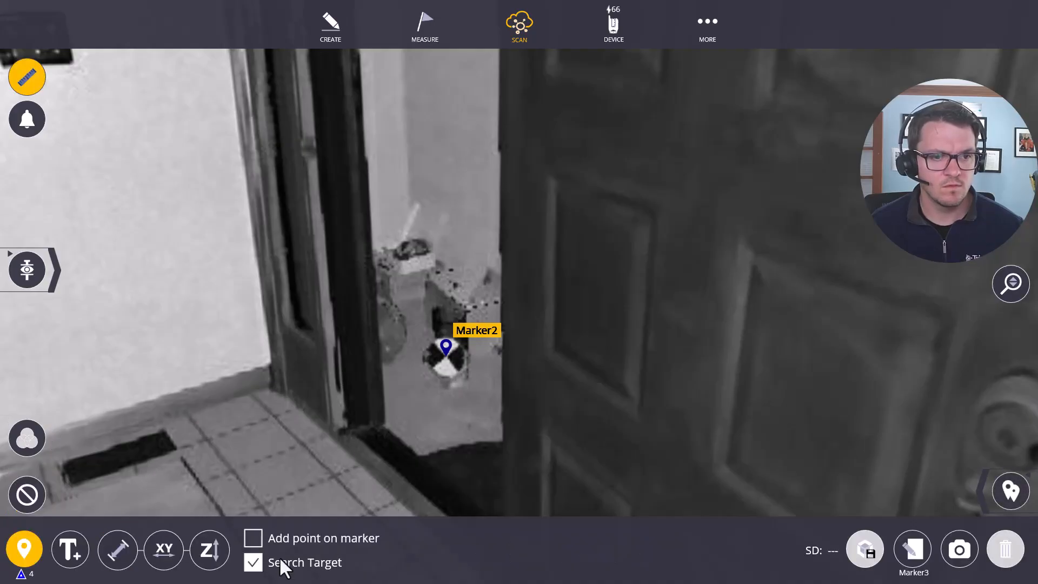
# Step: Delete the replacement marker from the black-and-white target
pyautogui.click(1010, 491)
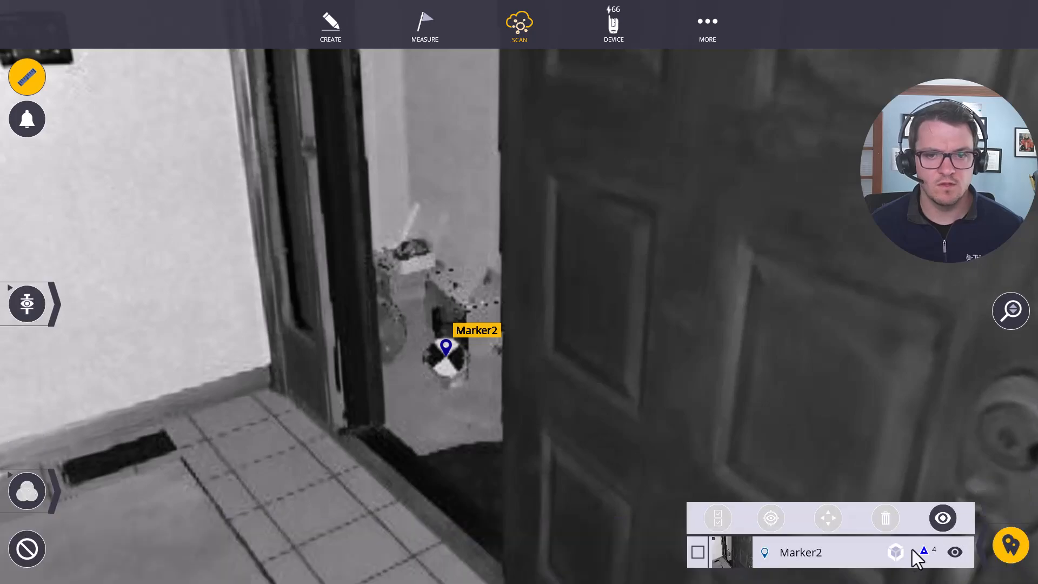
pyautogui.click(770, 553)
pyautogui.click(886, 519)
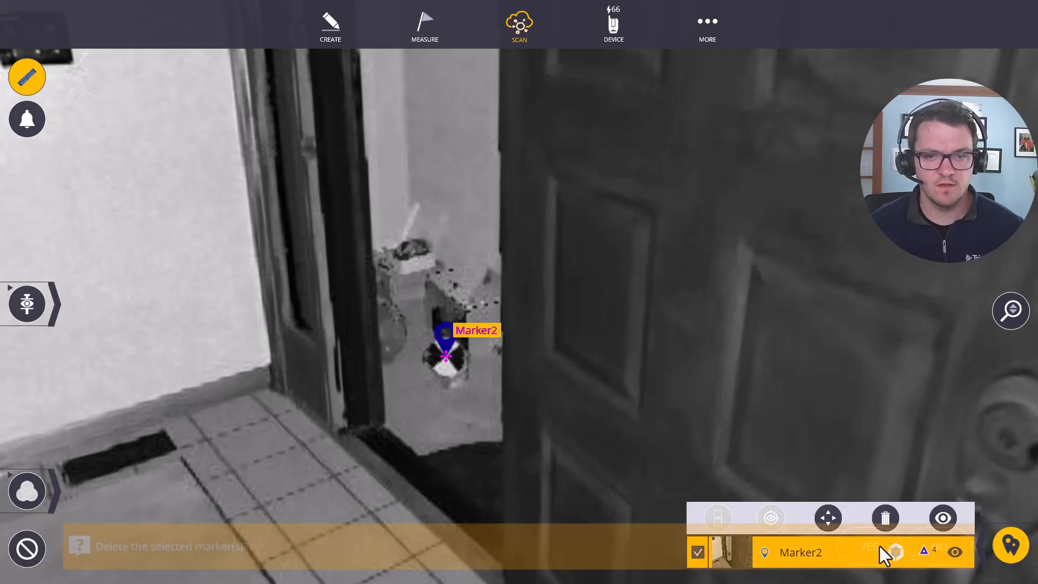
pyautogui.click(858, 548)
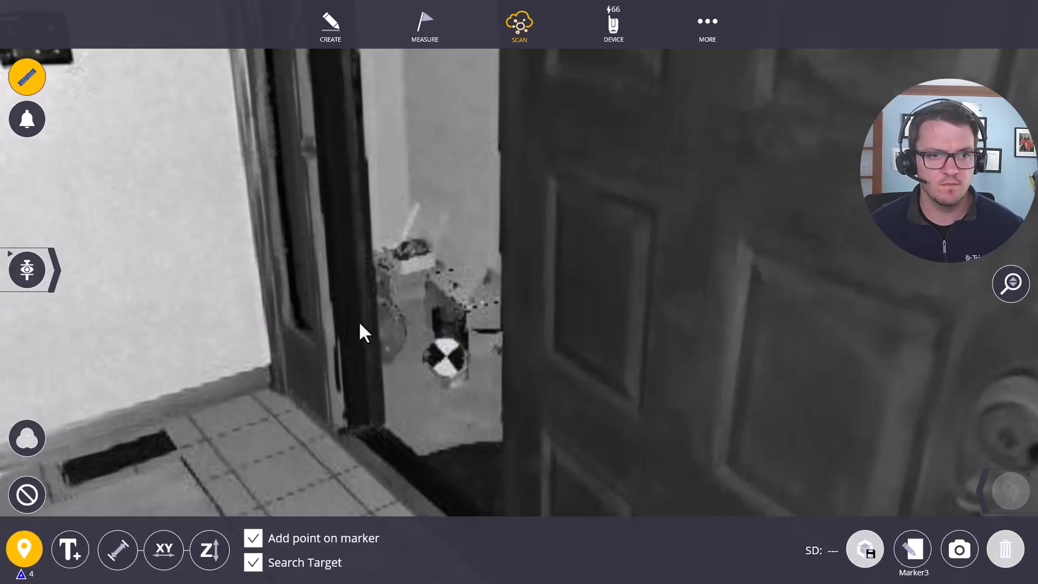
# Step: Place a marker on the black-and-white target with Add point on marker and Search Target enabled, and check its coordinates
pyautogui.click(446, 356)
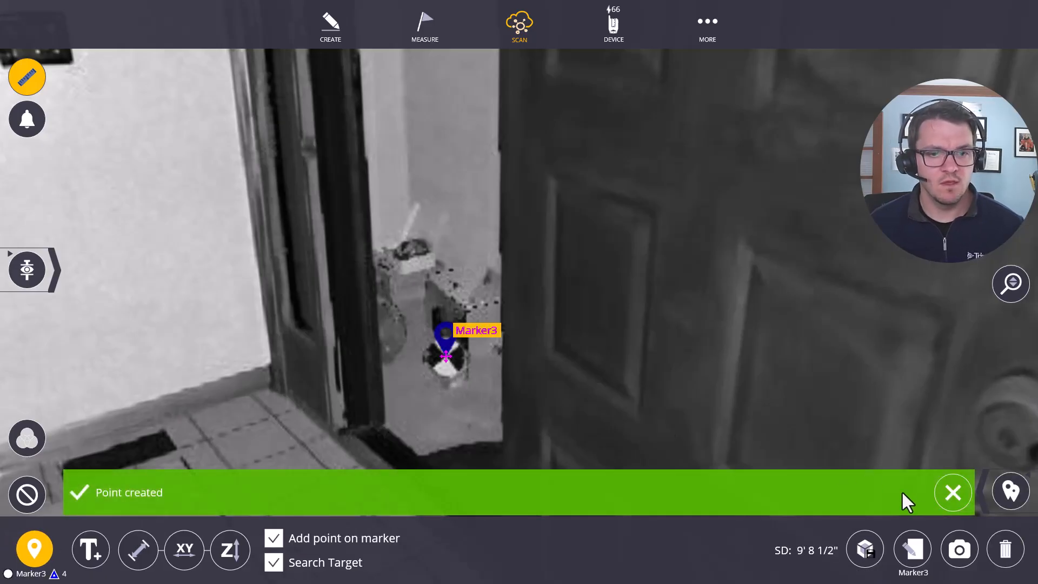
pyautogui.click(952, 493)
pyautogui.click(987, 494)
pyautogui.click(967, 492)
pyautogui.click(444, 355)
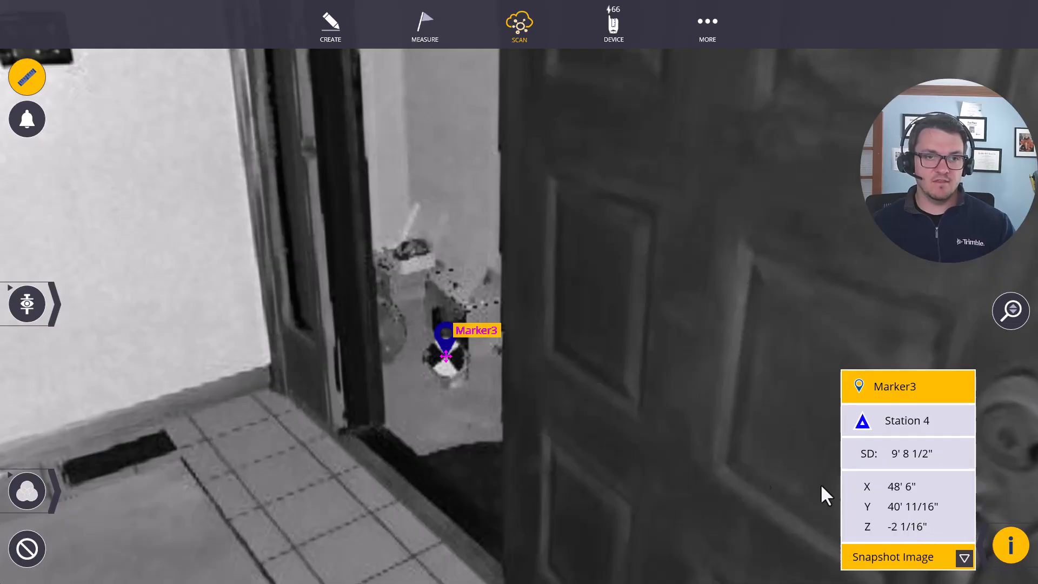
# Step: Leave marker measuring, return to scan collection, and check the scanner elevation setting of the last collected scan
pyautogui.click(519, 21)
pyautogui.click(508, 184)
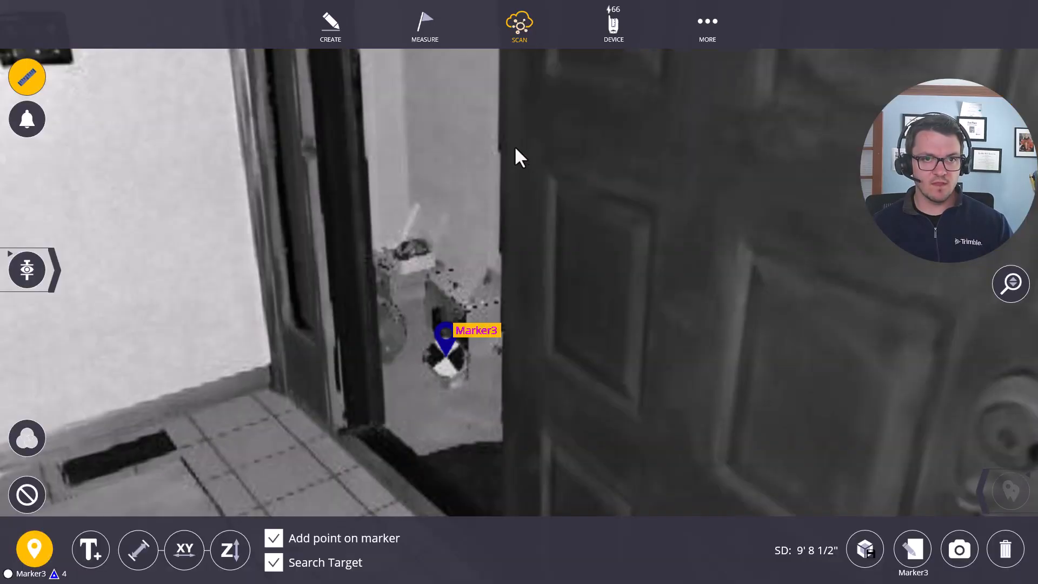
pyautogui.click(30, 75)
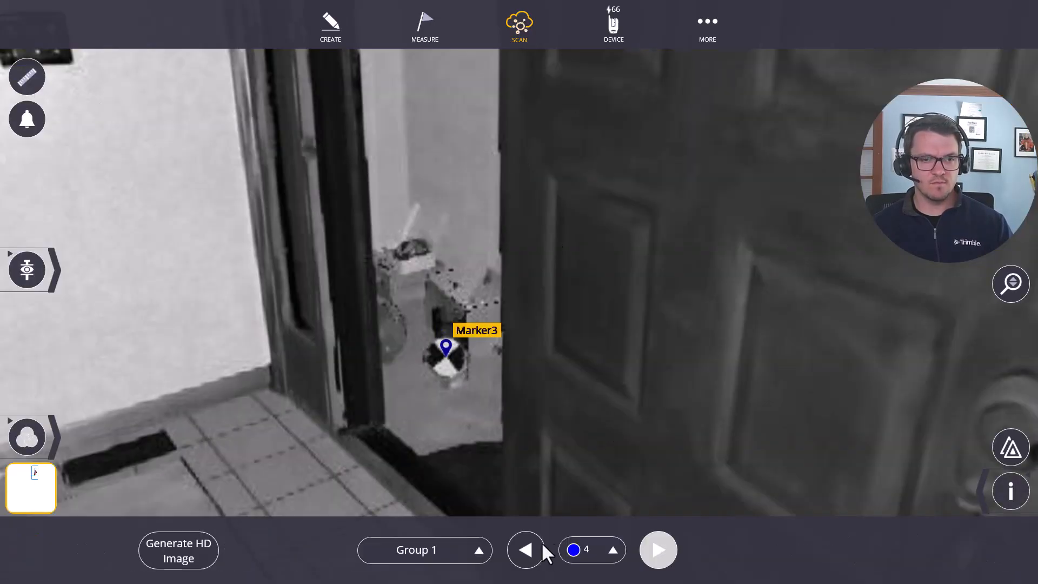
pyautogui.click(520, 23)
pyautogui.click(521, 145)
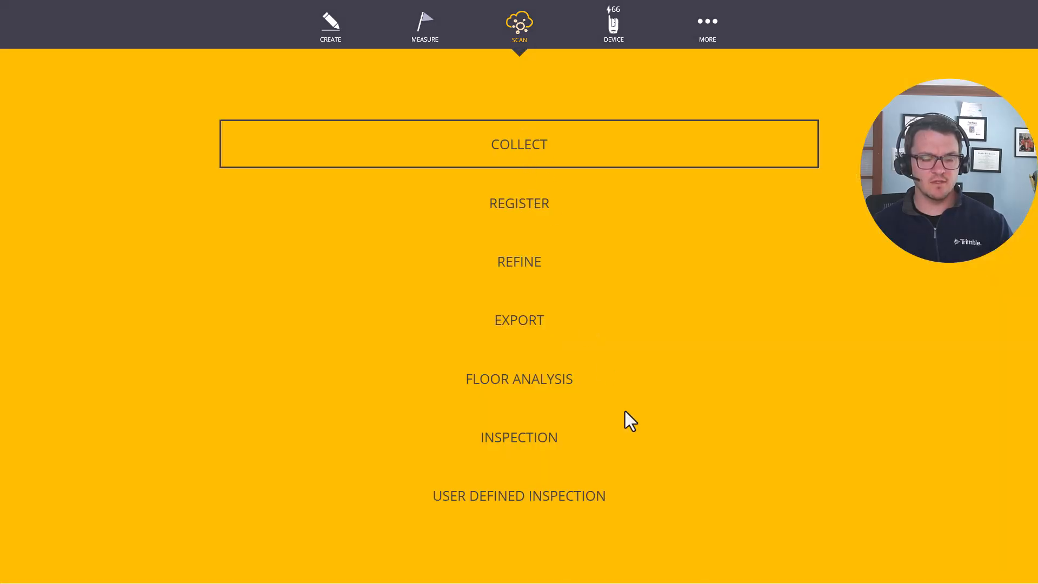
pyautogui.click(762, 534)
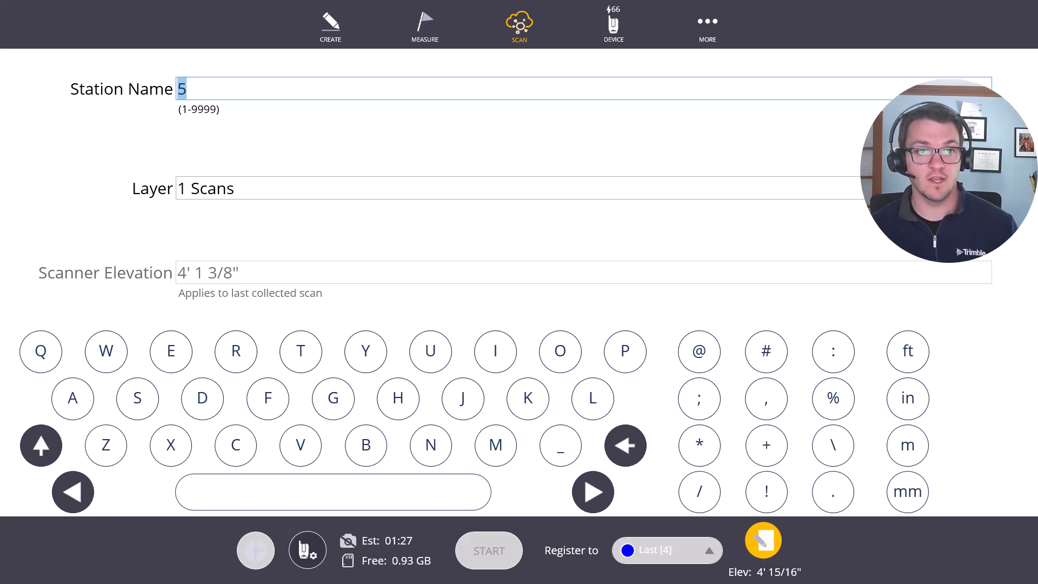
# Step: Unregister station 4 from reference station 3, and recheck the target marker's coordinates in station 4's panoramic view
pyautogui.click(517, 24)
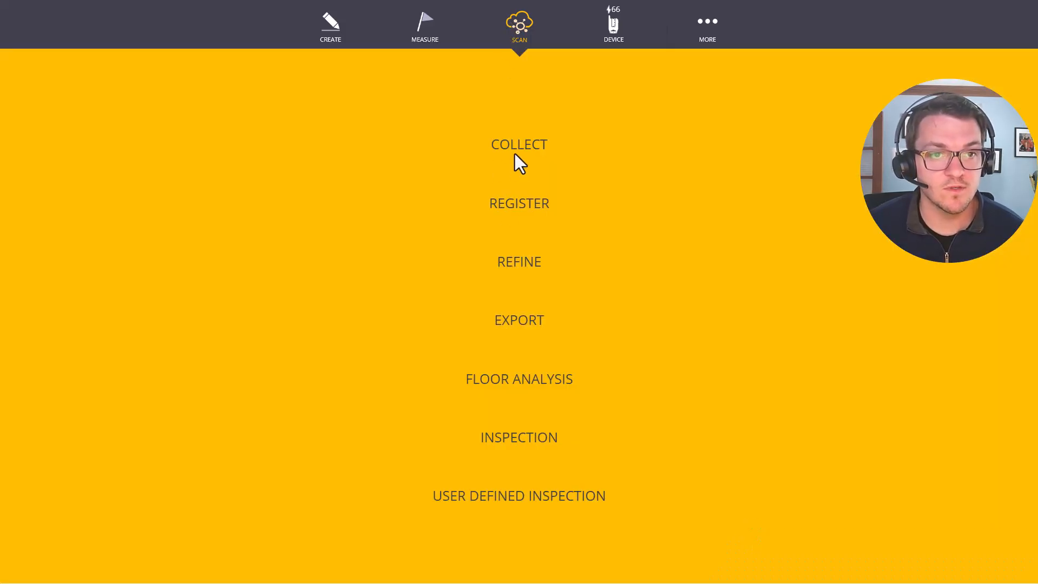
pyautogui.click(518, 202)
pyautogui.click(519, 550)
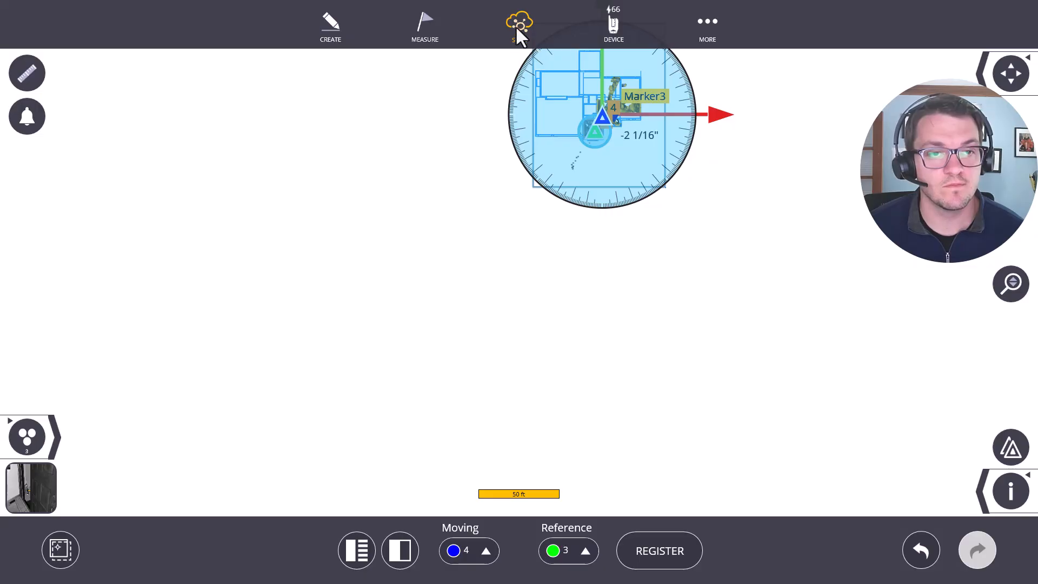
pyautogui.click(39, 487)
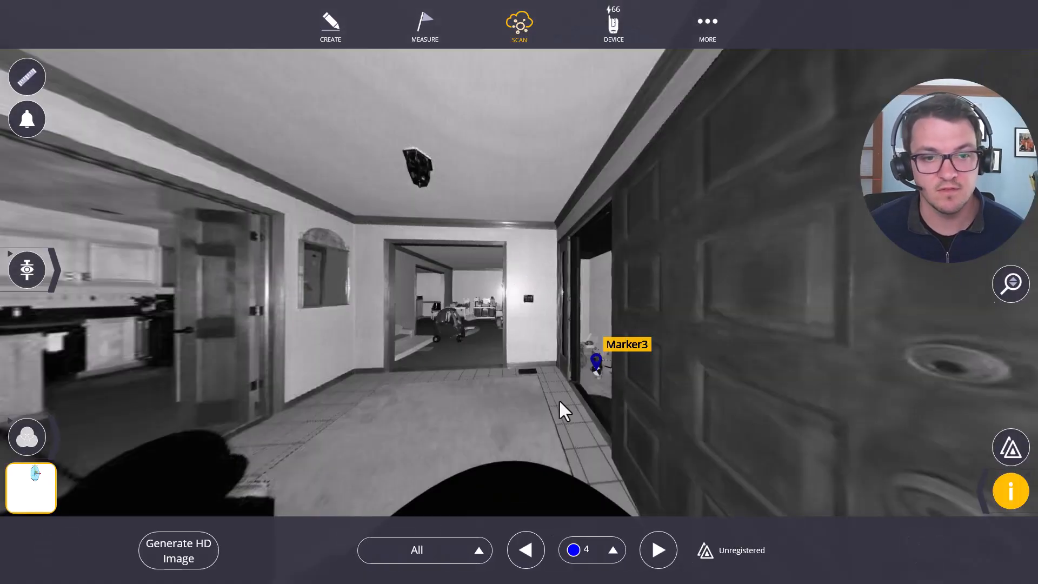
pyautogui.click(594, 367)
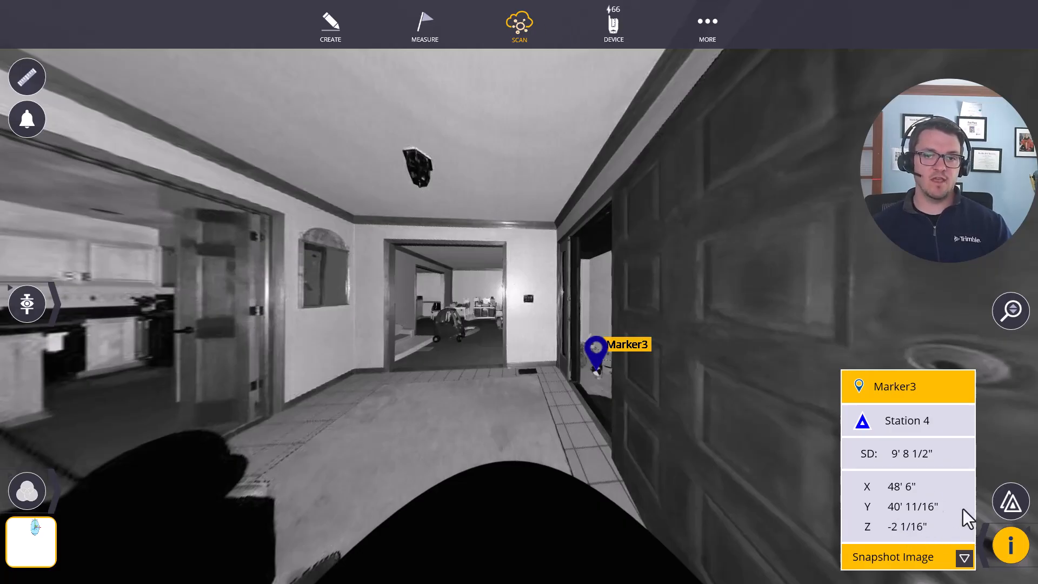
# Step: Set the scanner elevation of the last collected scan to 4' 8 13/16"
pyautogui.click(511, 33)
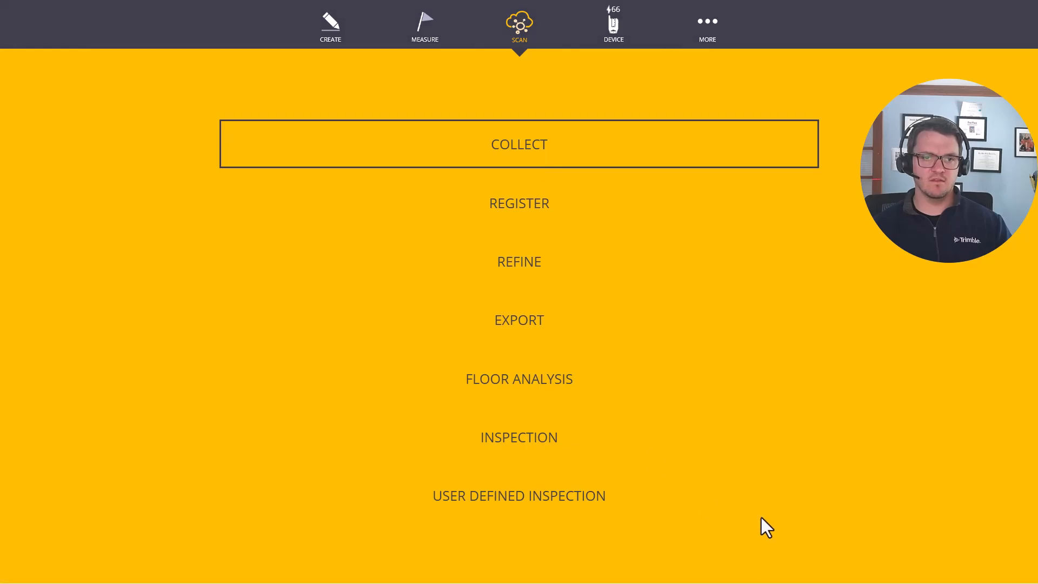
pyautogui.click(776, 529)
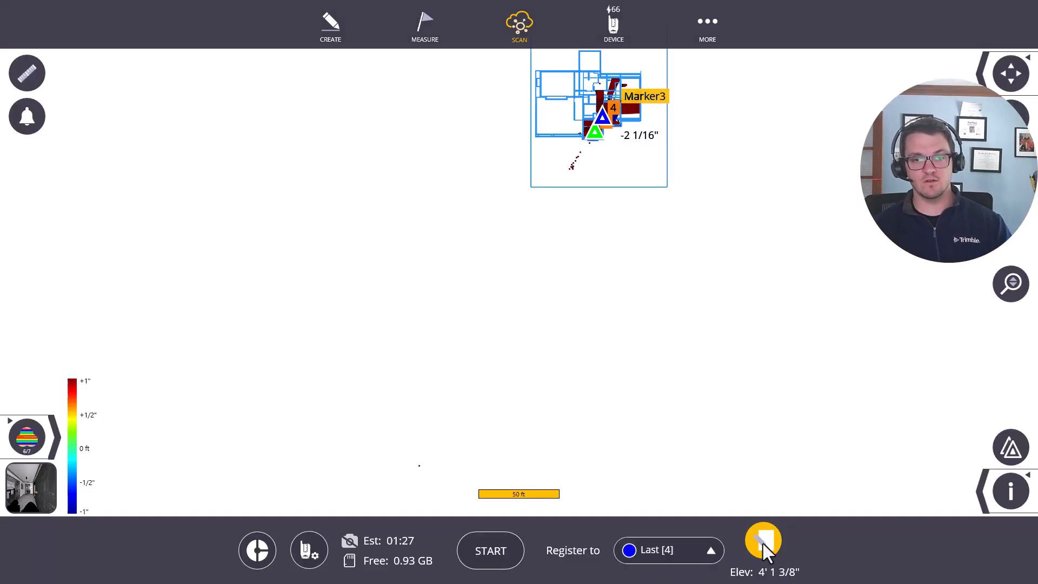
pyautogui.click(763, 544)
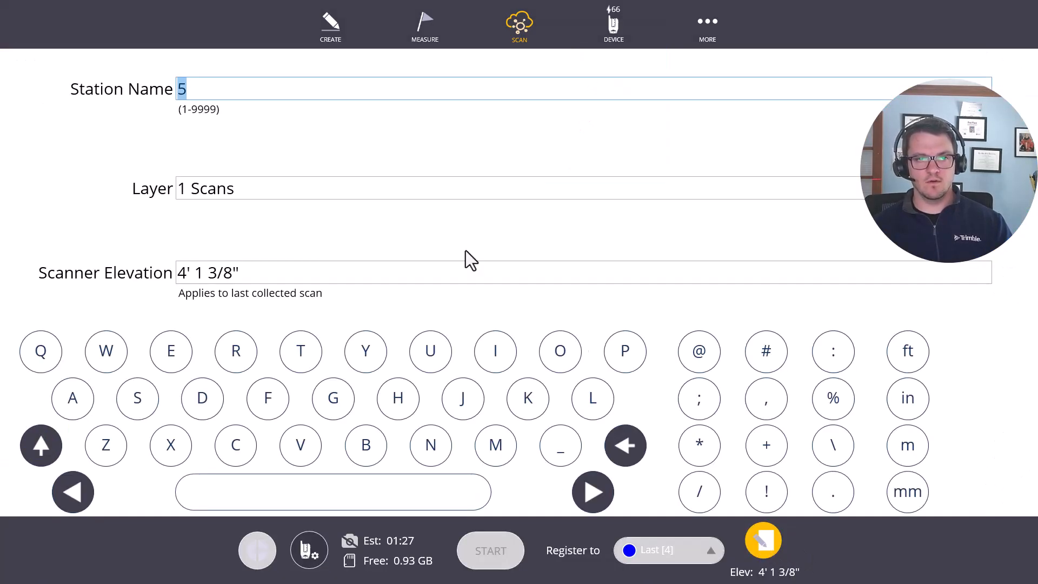
pyautogui.click(200, 273)
pyautogui.click(201, 273)
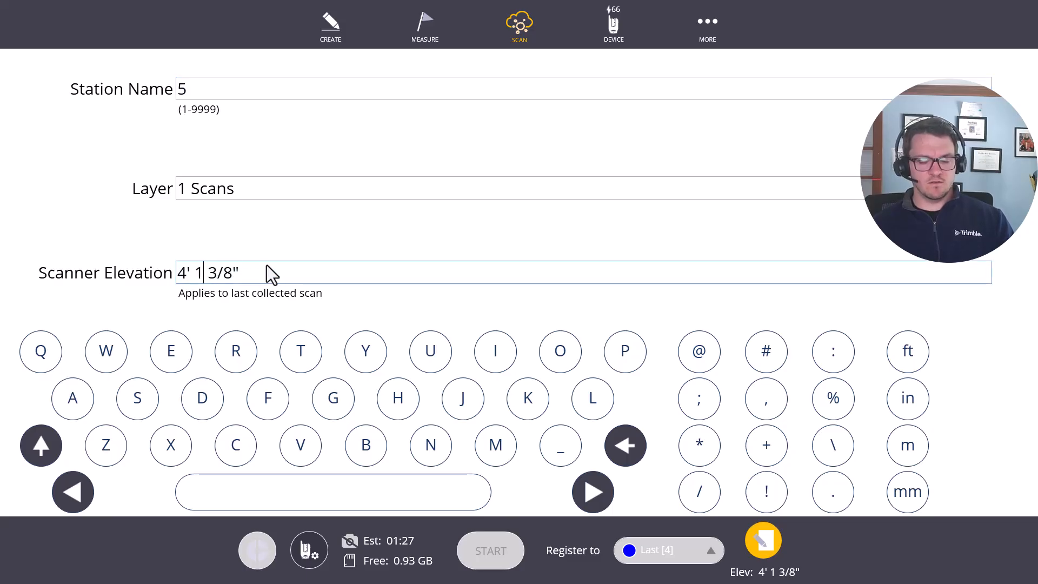
pyautogui.press('BackSpace')
pyautogui.write('8')
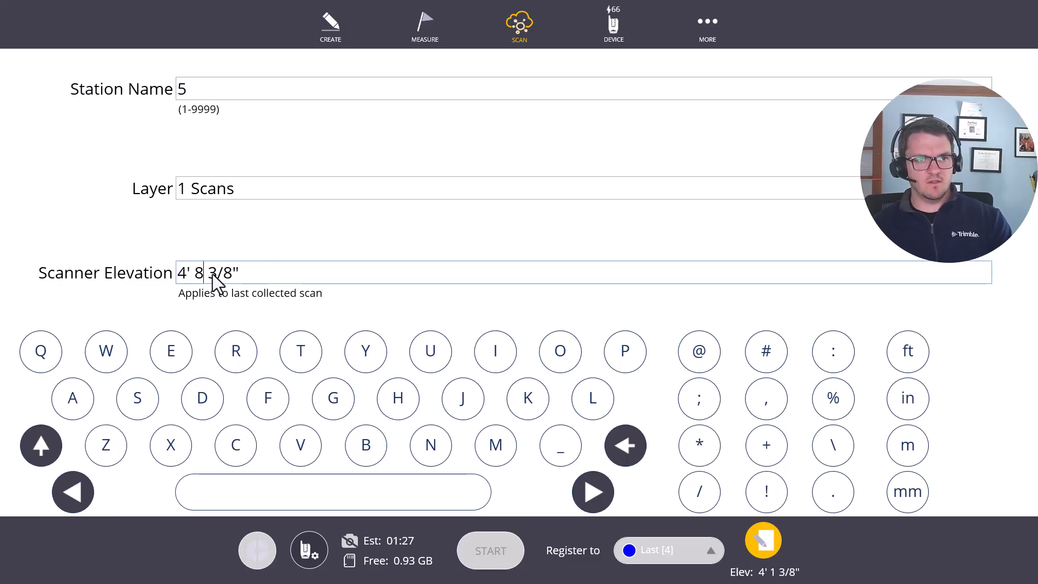
pyautogui.press('BackSpace')
pyautogui.write('6')
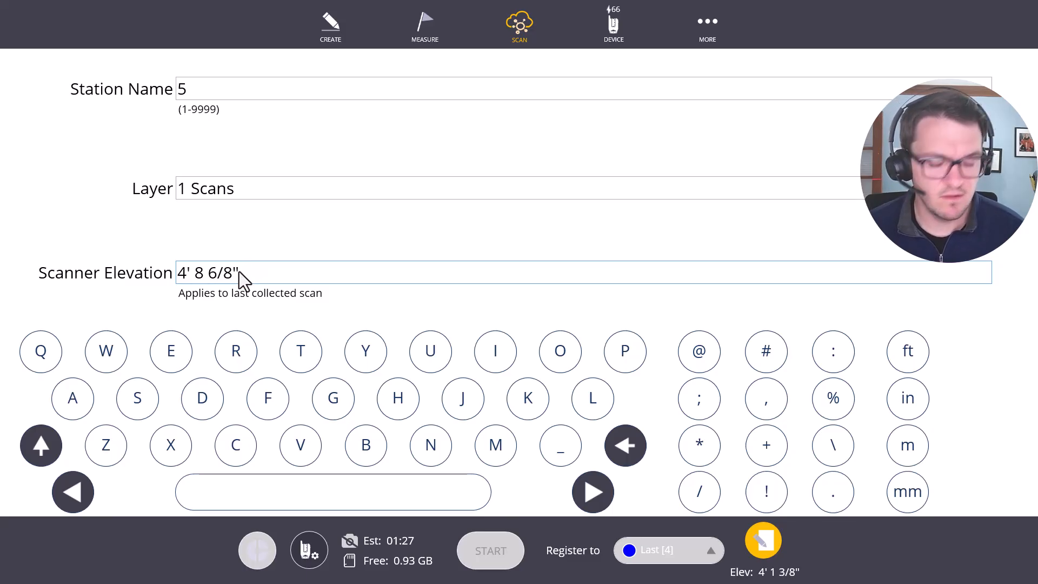
pyautogui.write('3')
pyautogui.press('Right')
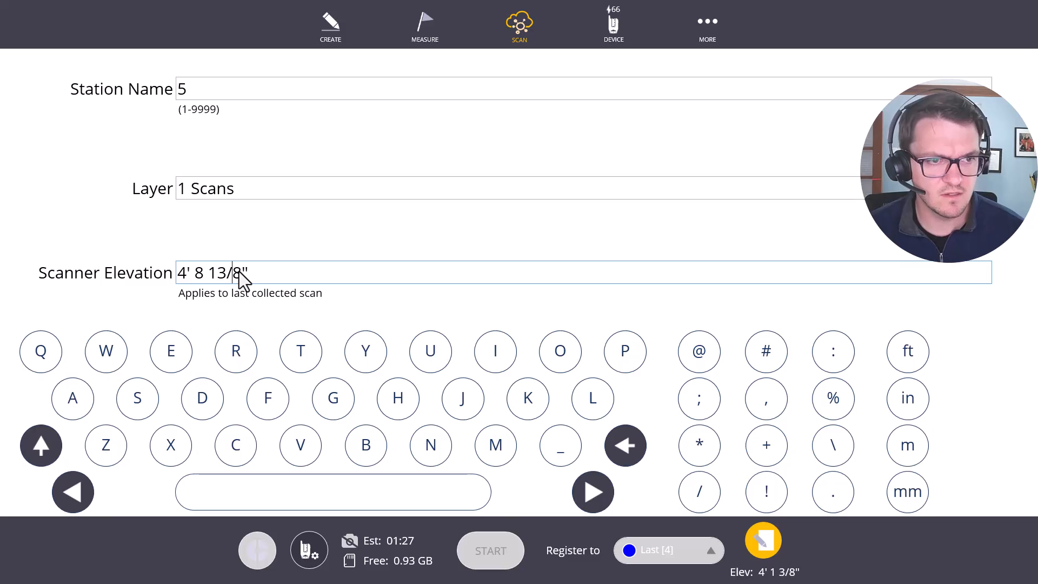
pyautogui.press('Delete')
pyautogui.write('16')
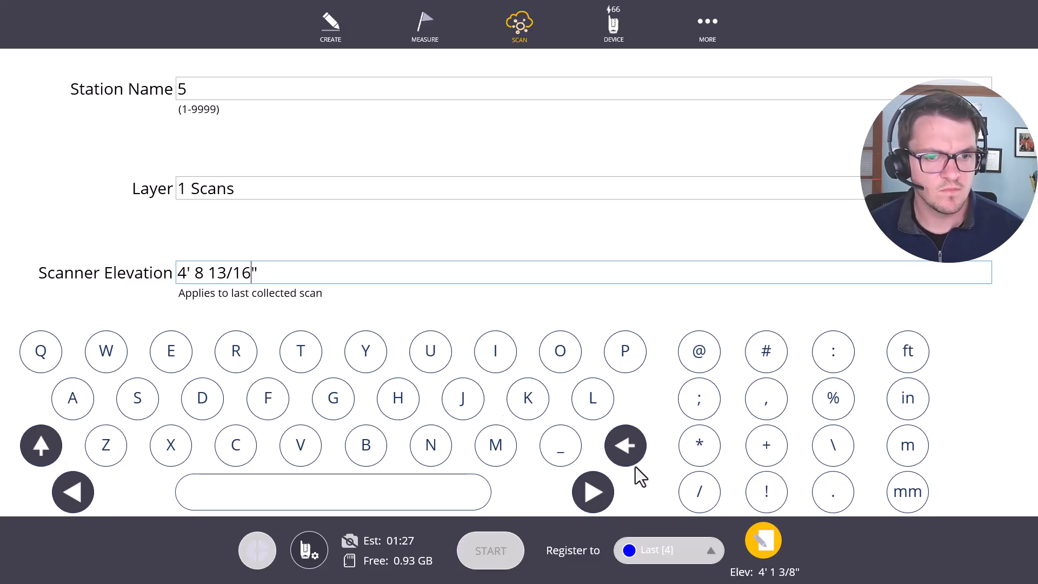
pyautogui.click(765, 542)
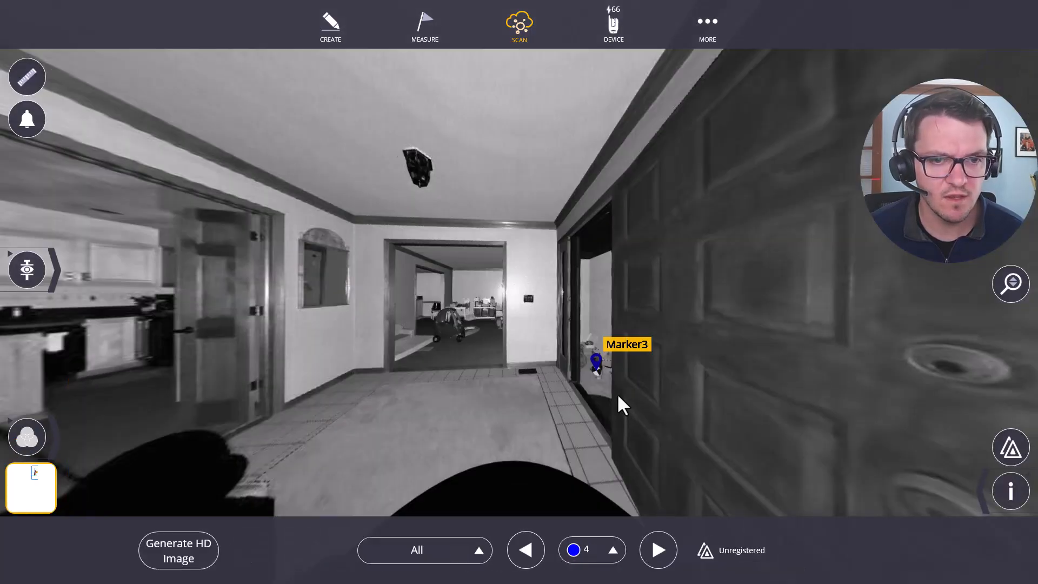
# Step: Check the elevation of a floor point just below the black-and-white target in station 4's panoramic view
pyautogui.scroll(3, 620, 397)
pyautogui.moveTo(590, 304); pyautogui.dragTo(399, 185)
pyautogui.click(1004, 478)
pyautogui.scroll(5, 539, 388)
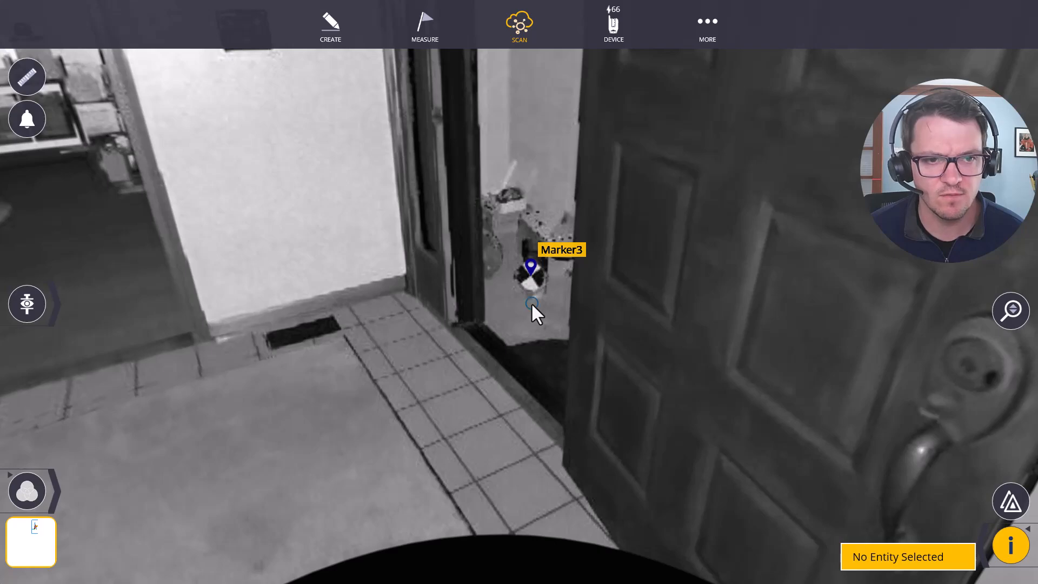
pyautogui.click(532, 303)
pyautogui.scroll(3, 540, 308)
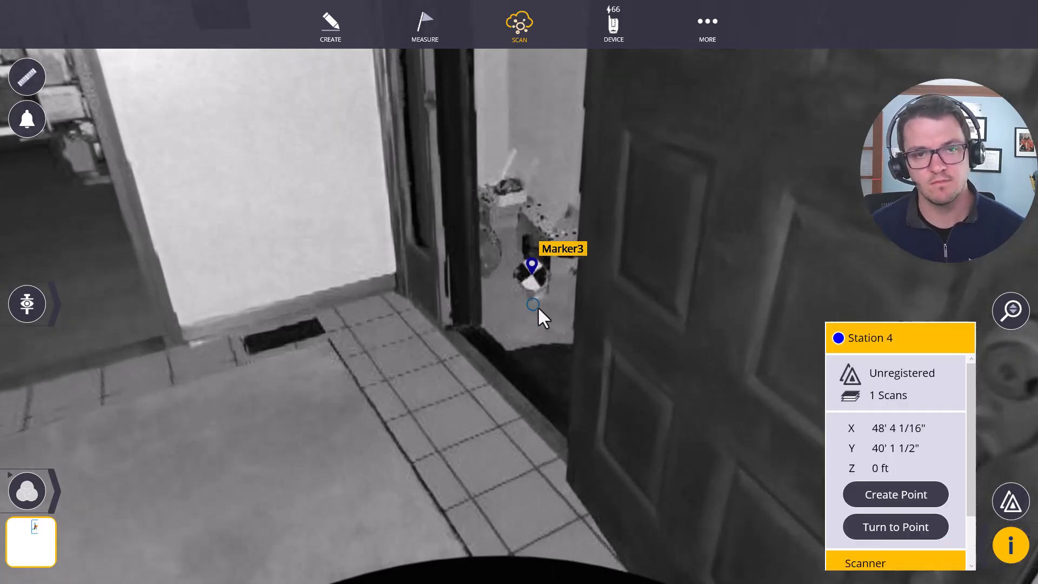
# Step: Register the scans with station 3 as the moving station and station 4 as the reference
pyautogui.click(521, 26)
pyautogui.click(511, 208)
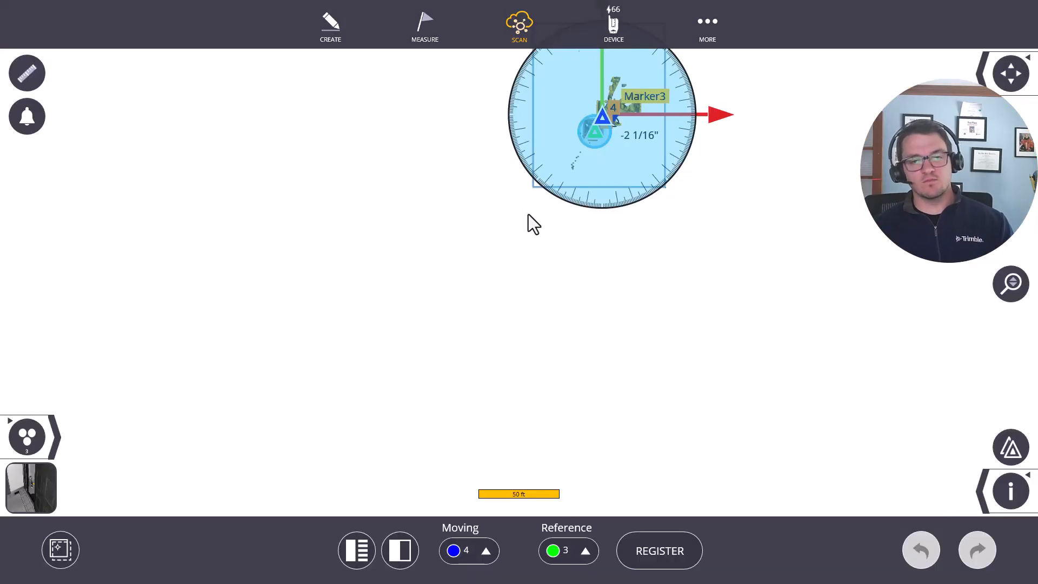
pyautogui.click(485, 551)
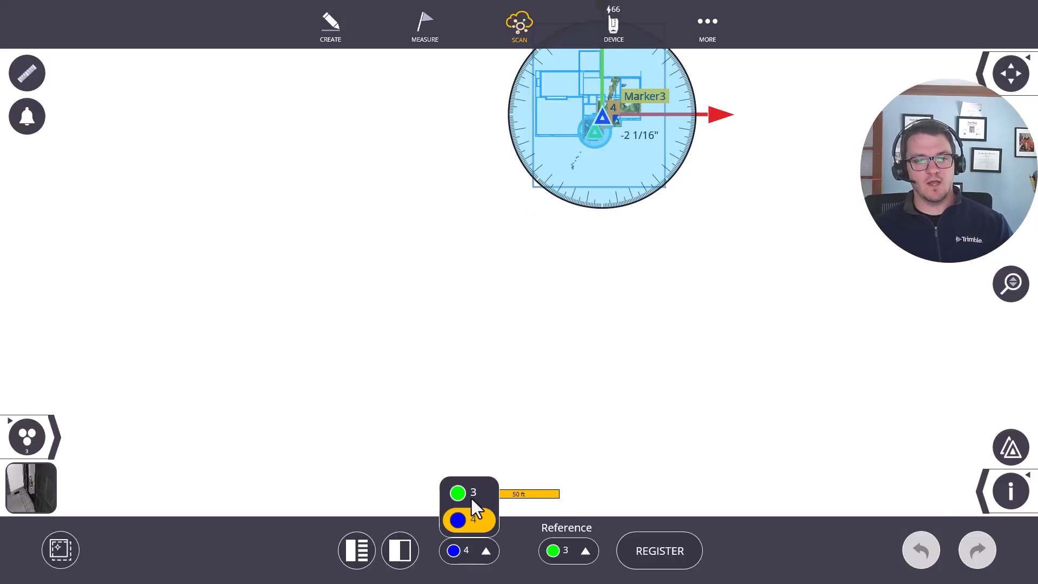
pyautogui.click(466, 496)
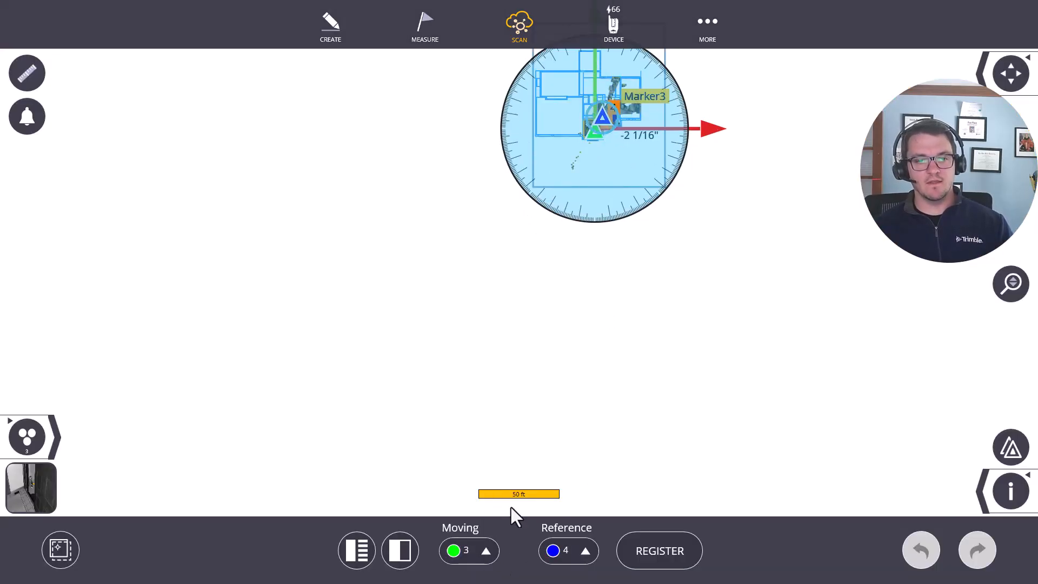
pyautogui.click(664, 548)
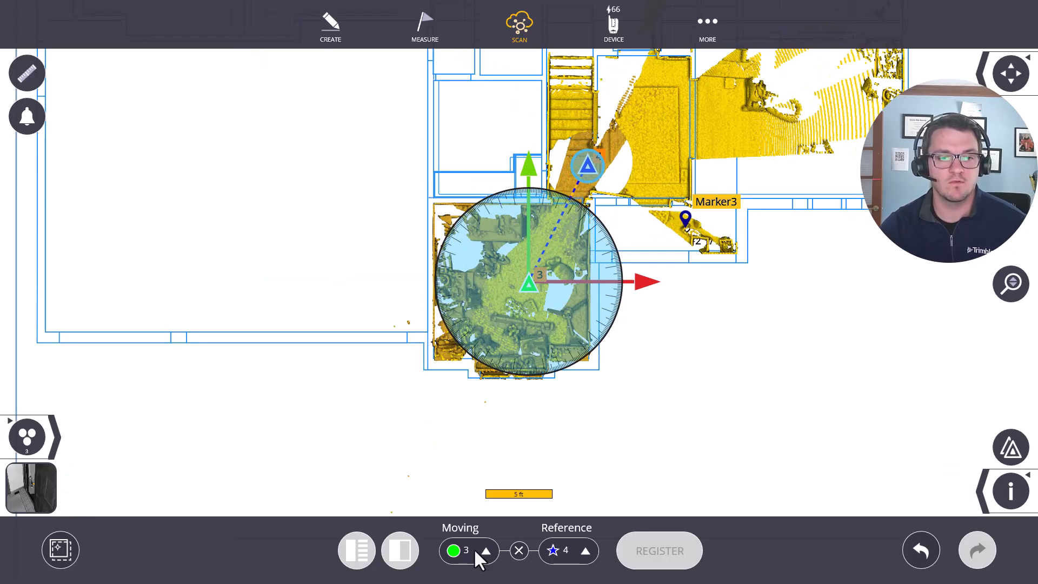
# Step: Leave registration and examine the elevation color map of the floor around Marker3 in plan and 3D
pyautogui.click(976, 499)
pyautogui.click(707, 27)
pyautogui.click(536, 154)
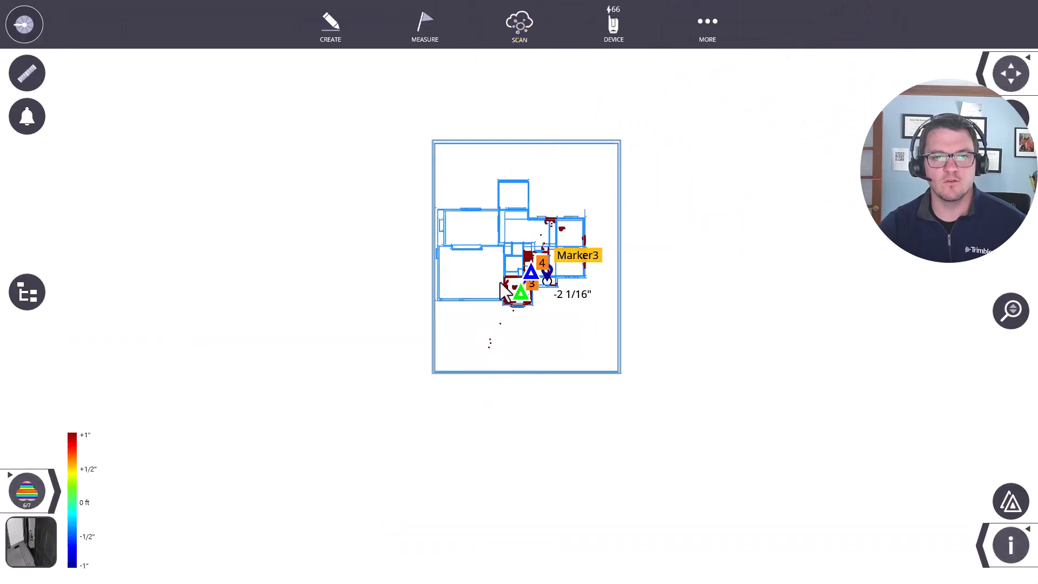
pyautogui.scroll(2, 594, 225)
pyautogui.click(979, 74)
pyautogui.click(794, 73)
pyautogui.scroll(5, 544, 398)
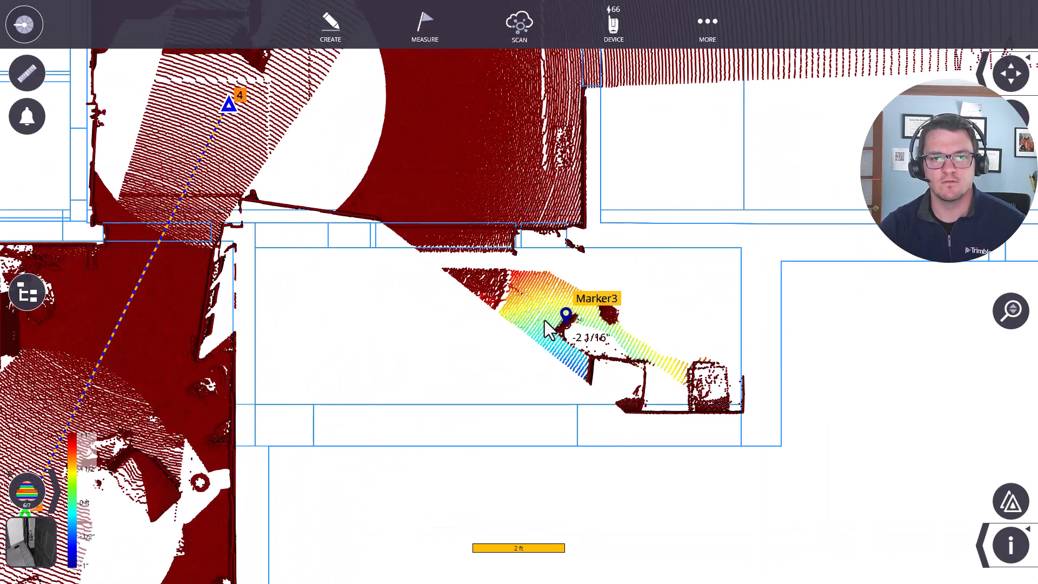
pyautogui.scroll(2, 544, 320)
pyautogui.moveTo(677, 353); pyautogui.dragTo(527, 468)
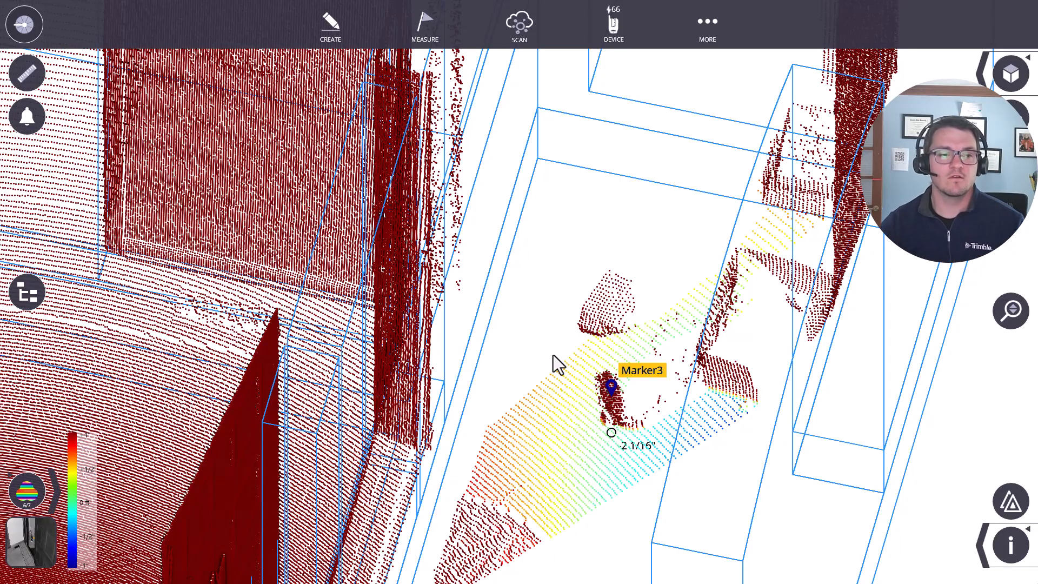
# Step: Reopen scan registration in a front elevation view and make station 4 the moving station
pyautogui.click(512, 31)
pyautogui.click(534, 203)
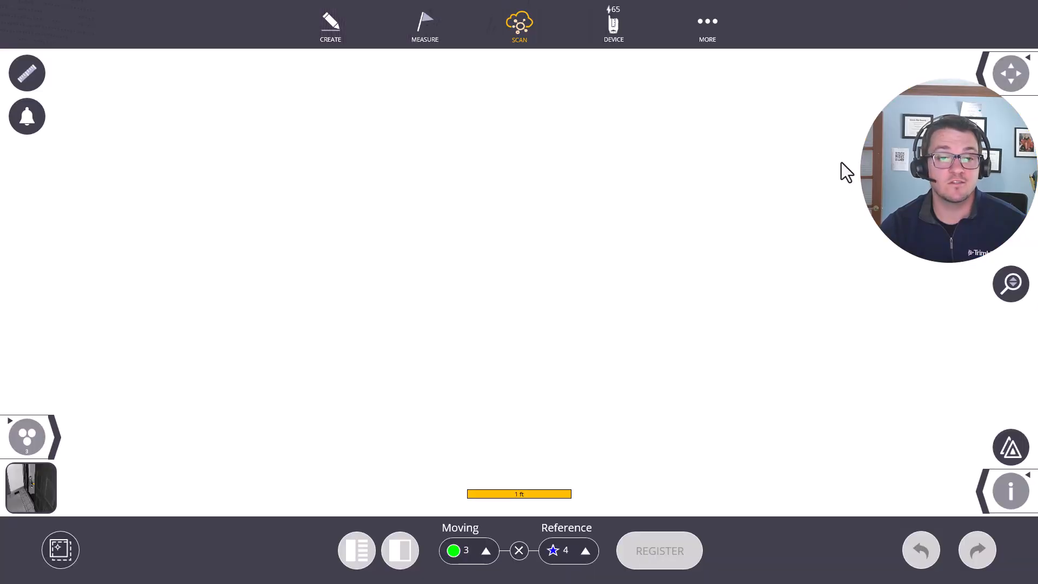
pyautogui.click(1002, 72)
pyautogui.click(894, 78)
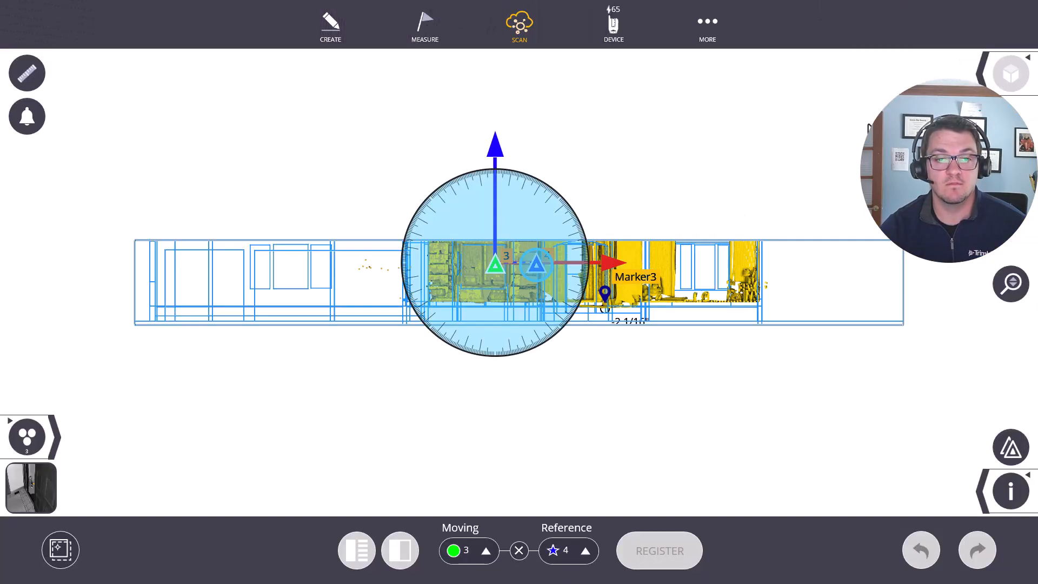
pyautogui.click(485, 551)
pyautogui.click(465, 500)
# Step: Undo the trial shift of station 4 and relocate its manipulation handle to the floor beneath Marker3
pyautogui.moveTo(557, 267)
pyautogui.mouseDown()
pyautogui.moveTo(643, 307)
pyautogui.moveTo(605, 264)
pyautogui.moveTo(575, 266)
pyautogui.mouseUp()
pyautogui.click(922, 551)
pyautogui.click(61, 550)
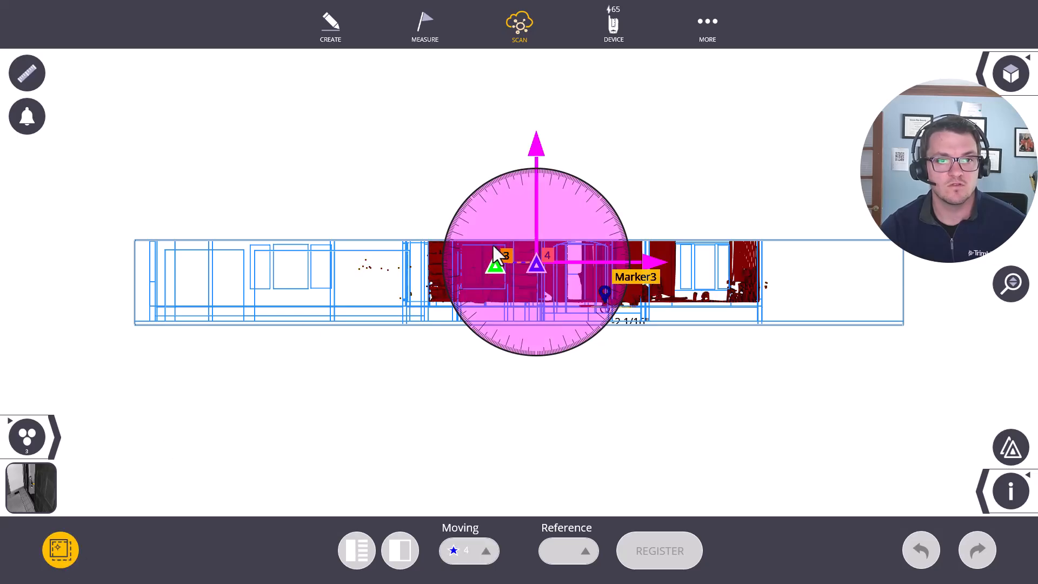
pyautogui.moveTo(568, 271)
pyautogui.mouseDown()
pyautogui.moveTo(612, 304)
pyautogui.moveTo(605, 315)
pyautogui.moveTo(610, 236)
pyautogui.moveTo(606, 245)
pyautogui.mouseUp()
pyautogui.scroll(5, 604, 309)
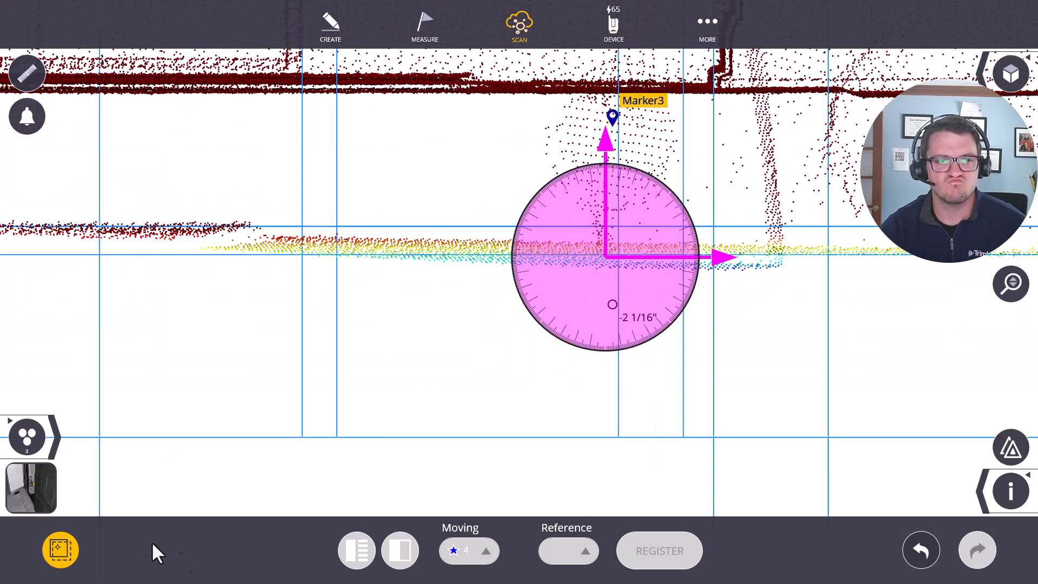
pyautogui.click(60, 550)
# Step: Try lowering the registered scans vertically at Marker3 in the front view, and undo the vertical moves
pyautogui.moveTo(605, 151); pyautogui.dragTo(612, 299)
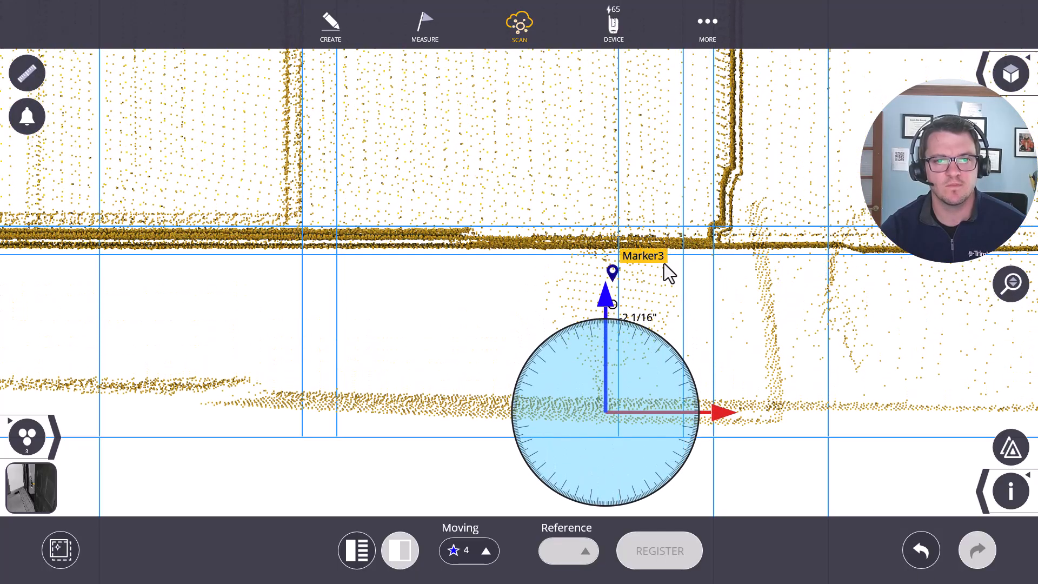
pyautogui.scroll(-3, 643, 276)
pyautogui.scroll(-3, 689, 259)
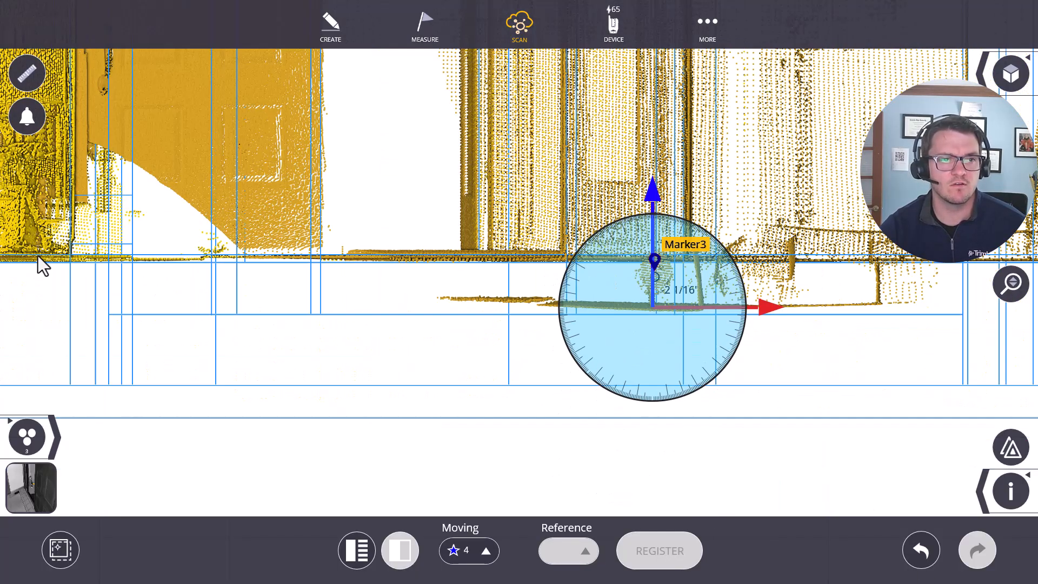
pyautogui.click(922, 553)
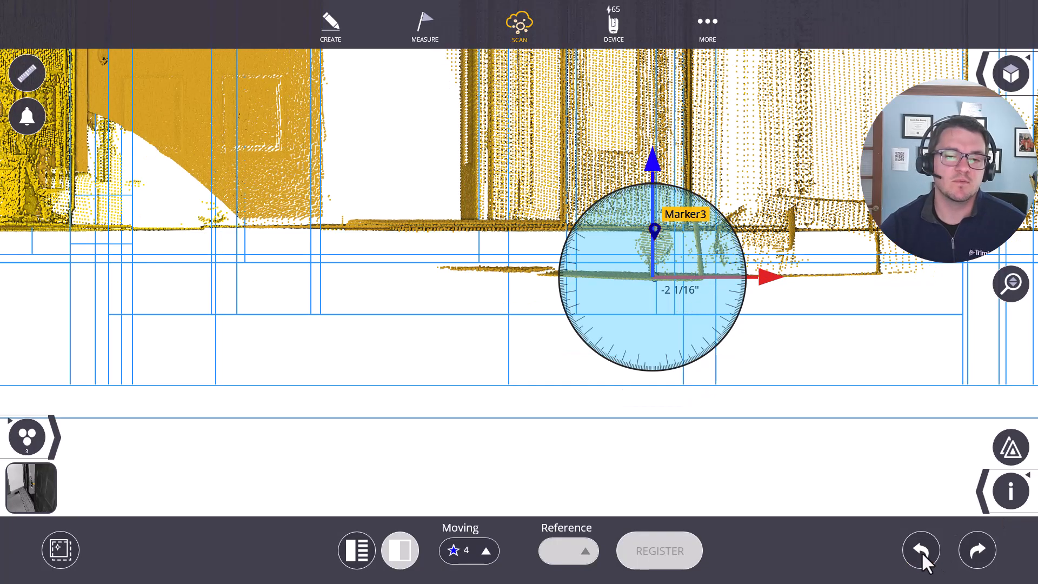
pyautogui.click(922, 552)
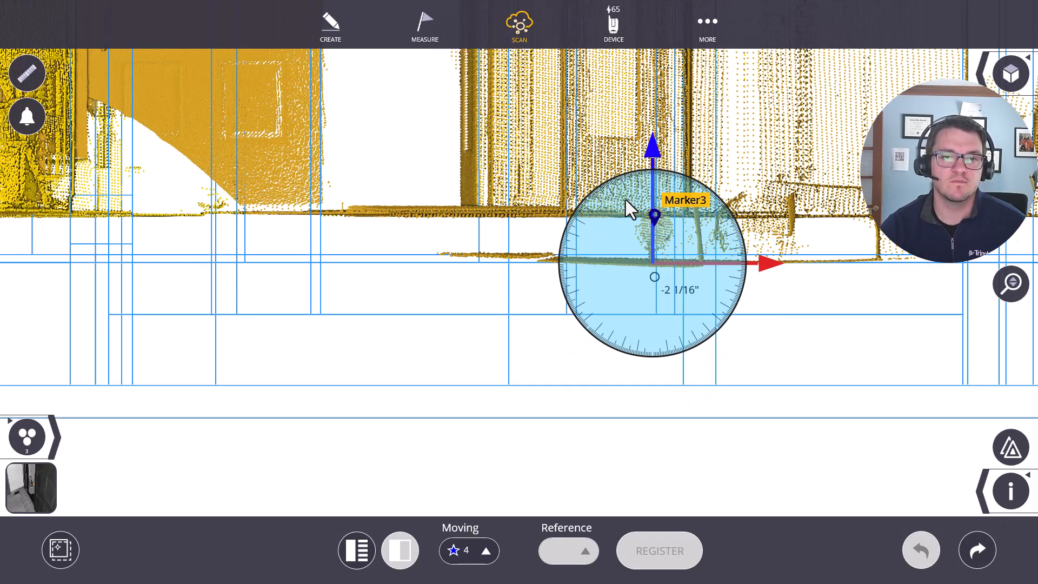
# Step: Examine the elevation-colored floor points beneath Marker3 in the front view with entity information shown
pyautogui.scroll(4, 640, 240)
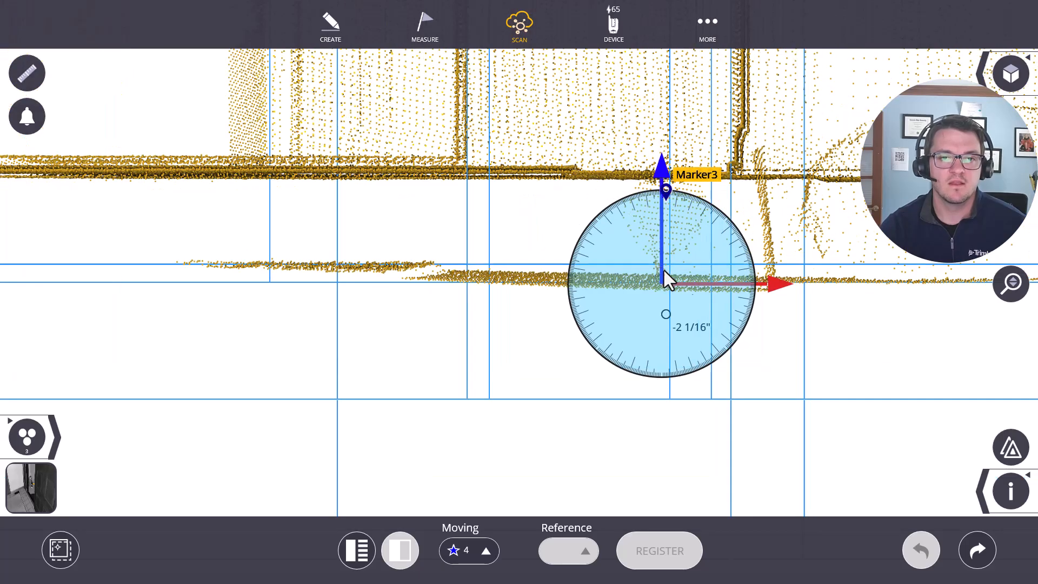
pyautogui.click(1015, 496)
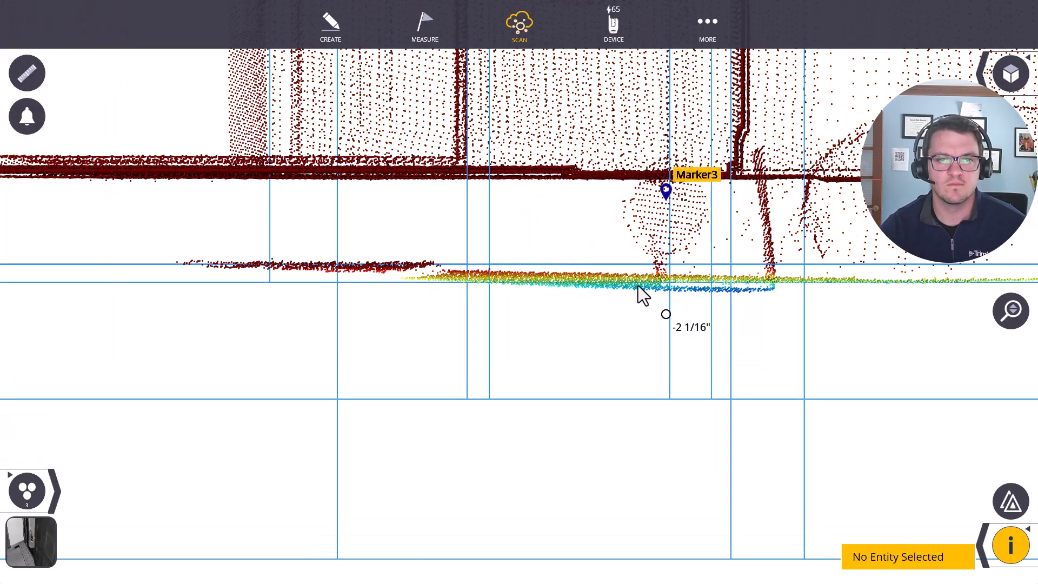
pyautogui.scroll(6, 638, 285)
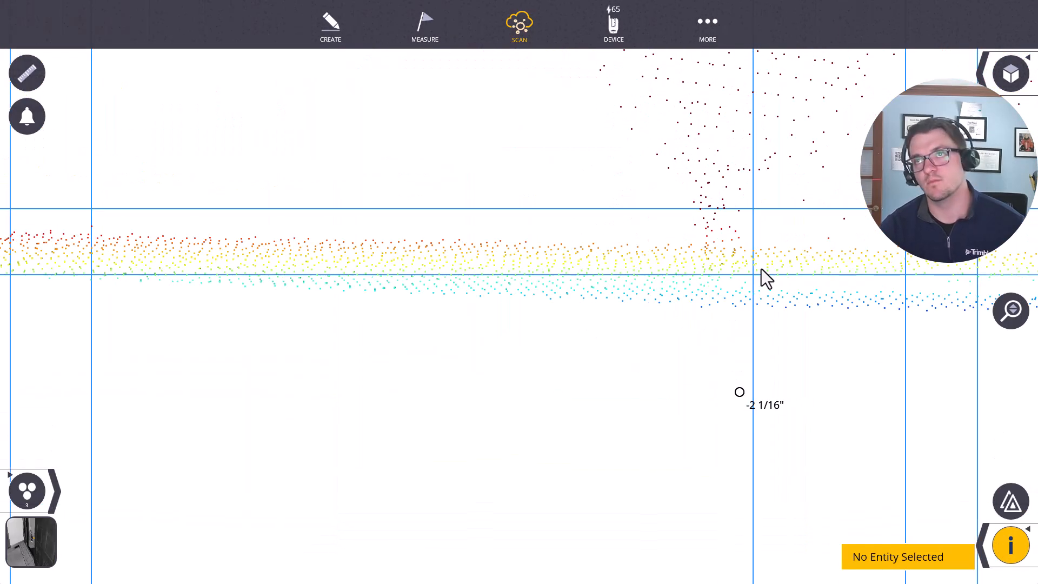